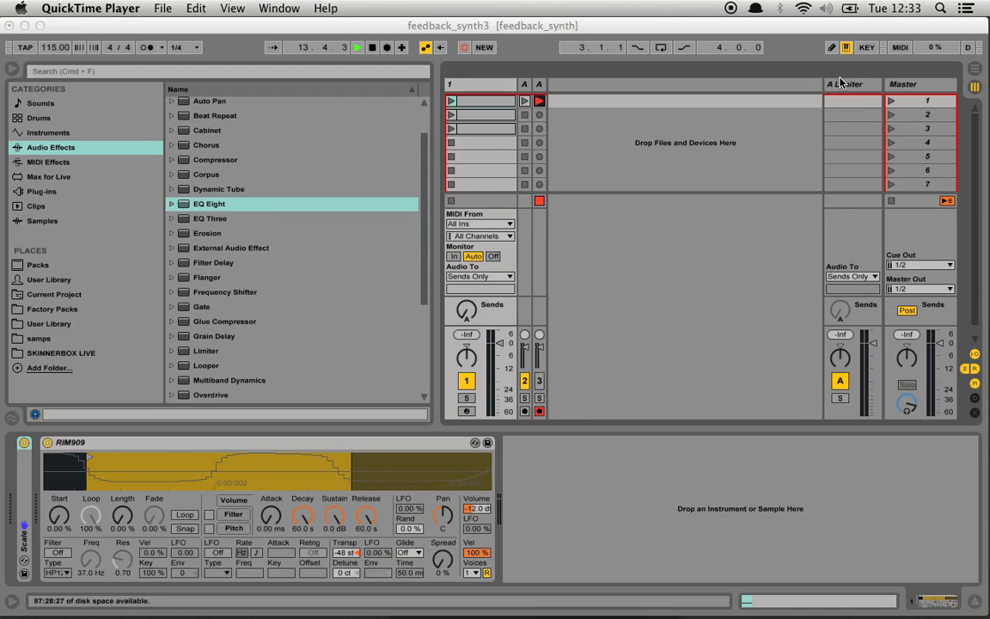
Insert a new audio track and place it in front of track 1.
click(462, 118)
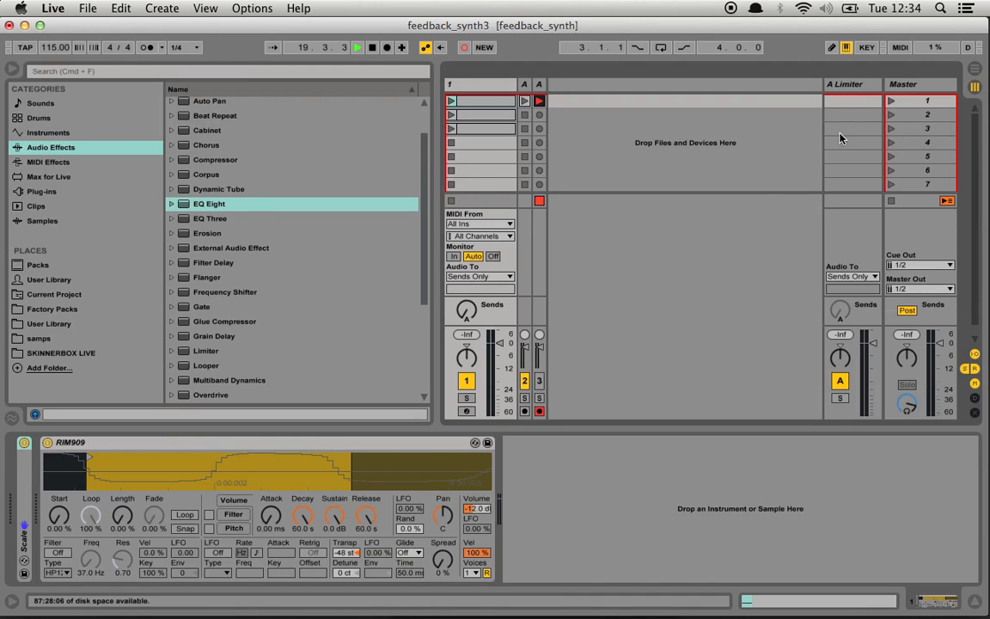
click(843, 85)
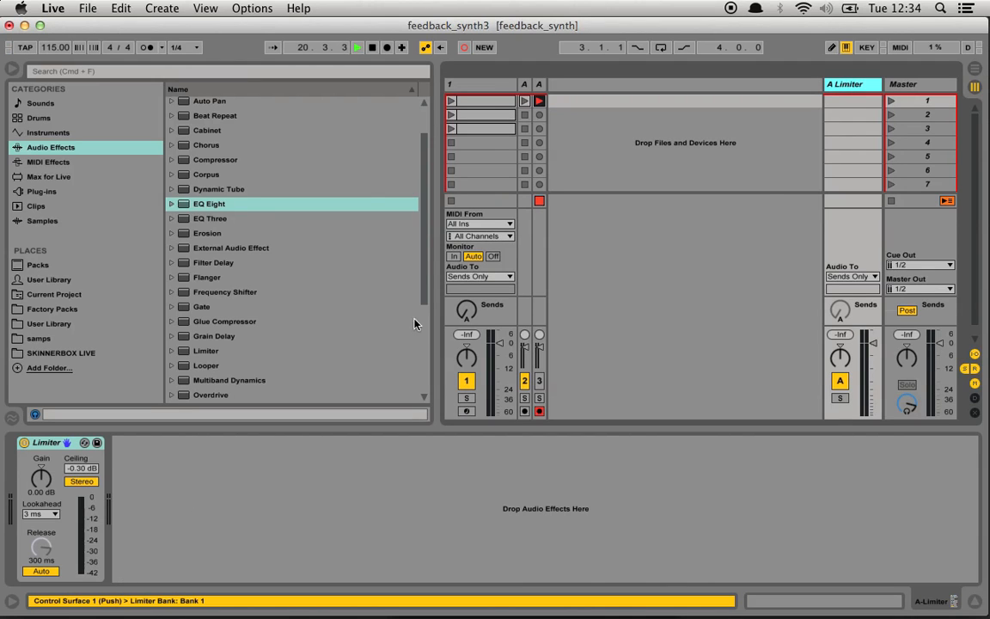
click(482, 86)
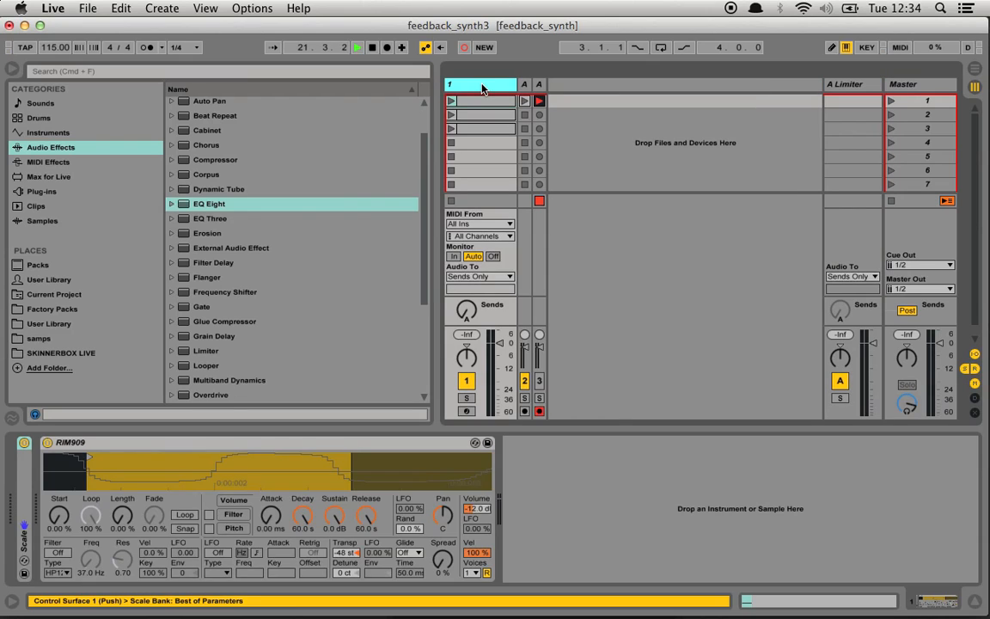
key(super+t)
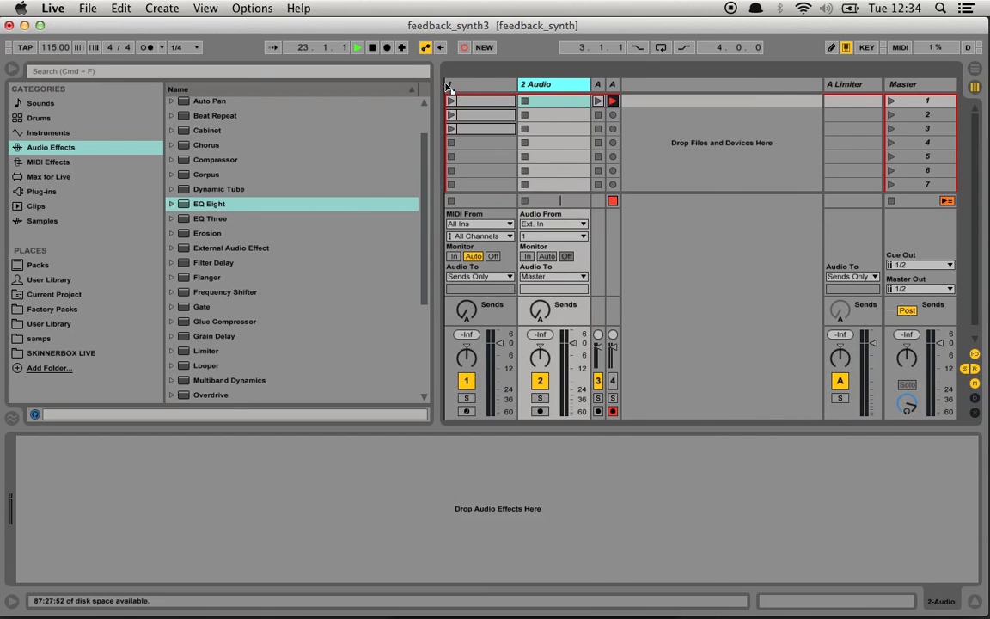
drag(448, 88, 450, 89)
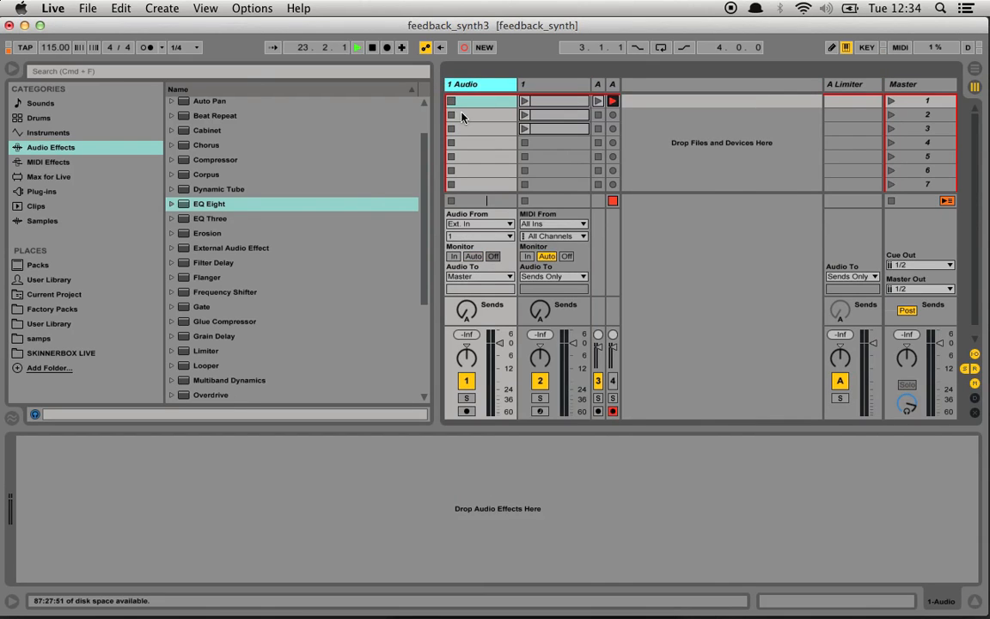
Set the new audio track's input to A-Limiter and its output to Sends Only.
click(459, 225)
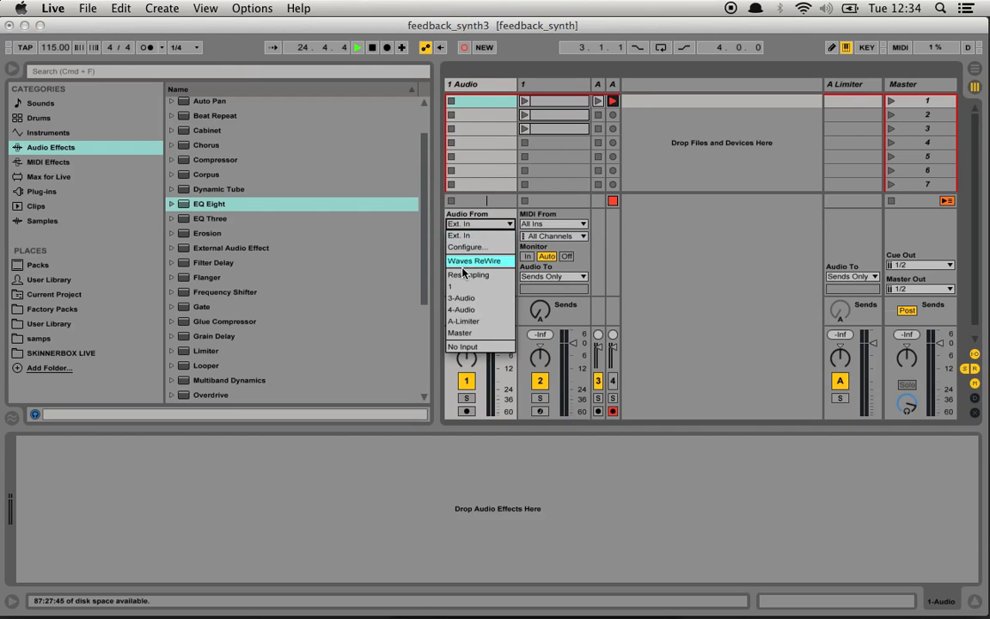
click(483, 321)
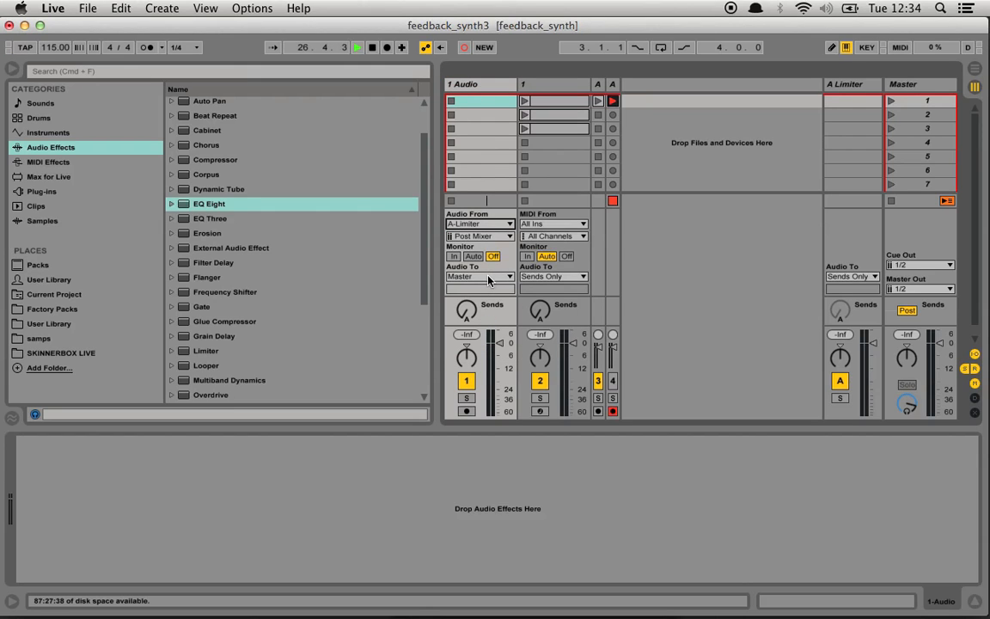
click(488, 280)
click(481, 409)
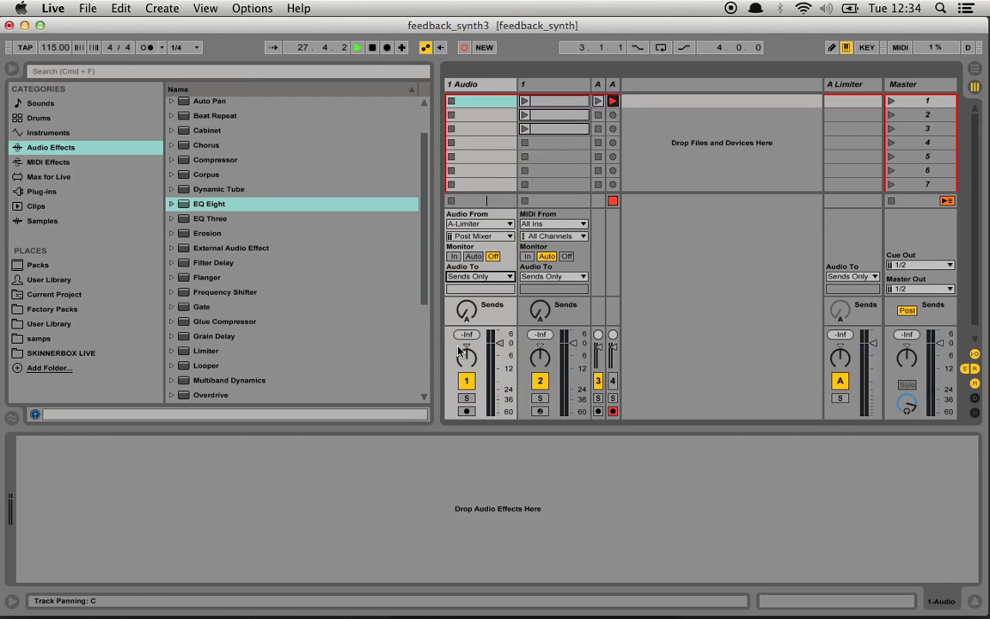
Rename the new audio track "processor" and the MIDI track beside it "generator".
click(495, 86)
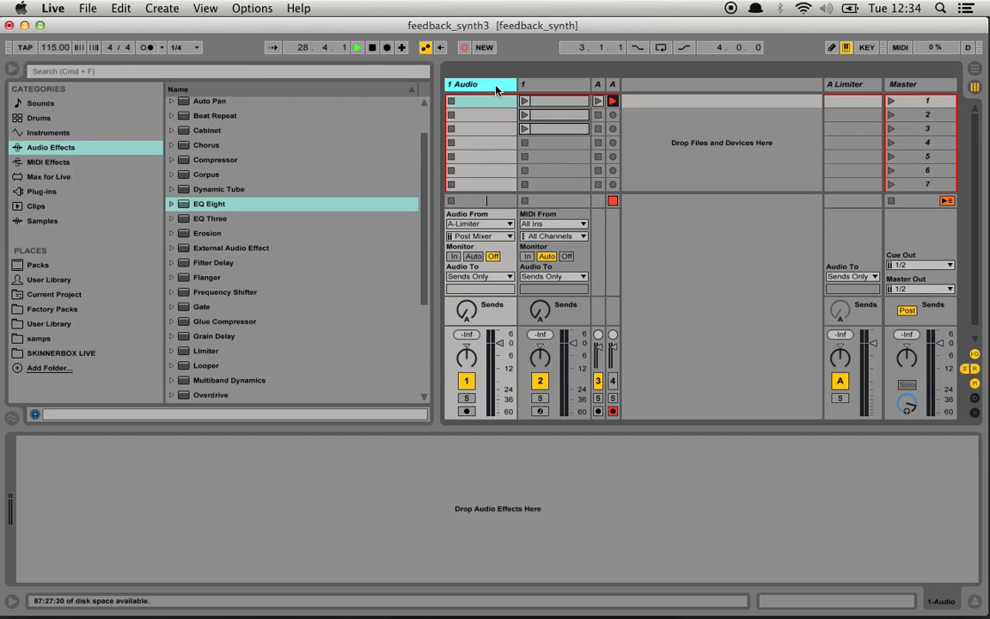
key(super+r)
text(processor)
key(Tab)
text(g)
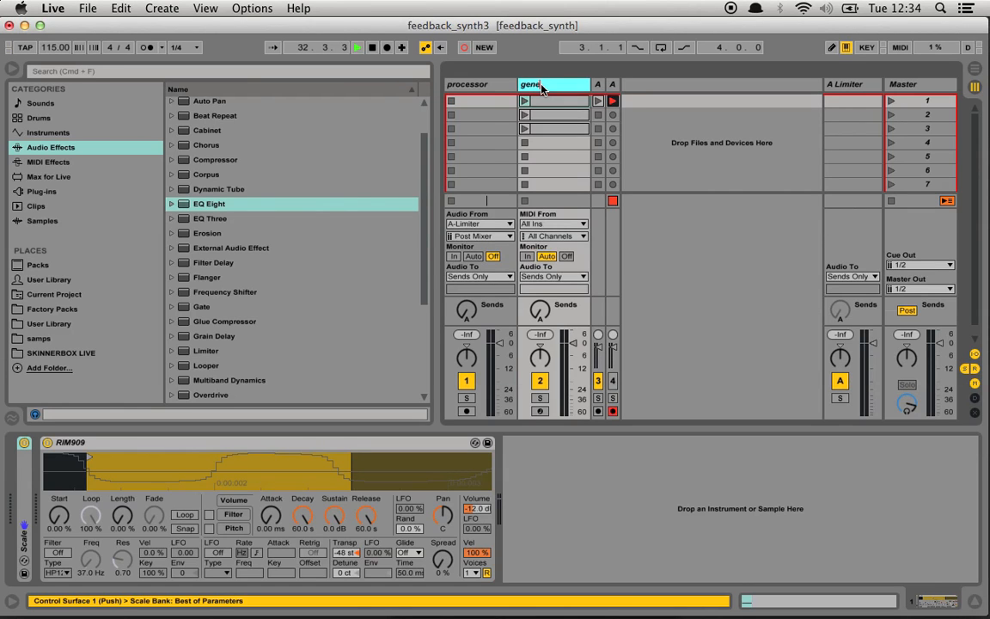
text(enerator)
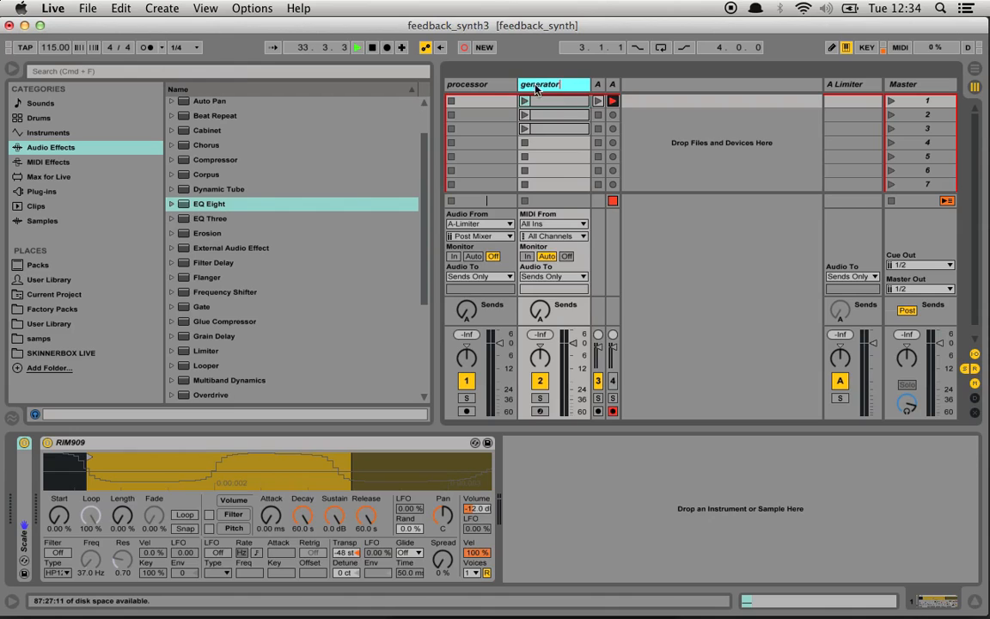
Insert an audio track after processor with processor as its input, and set monitoring to In on both tracks.
click(493, 85)
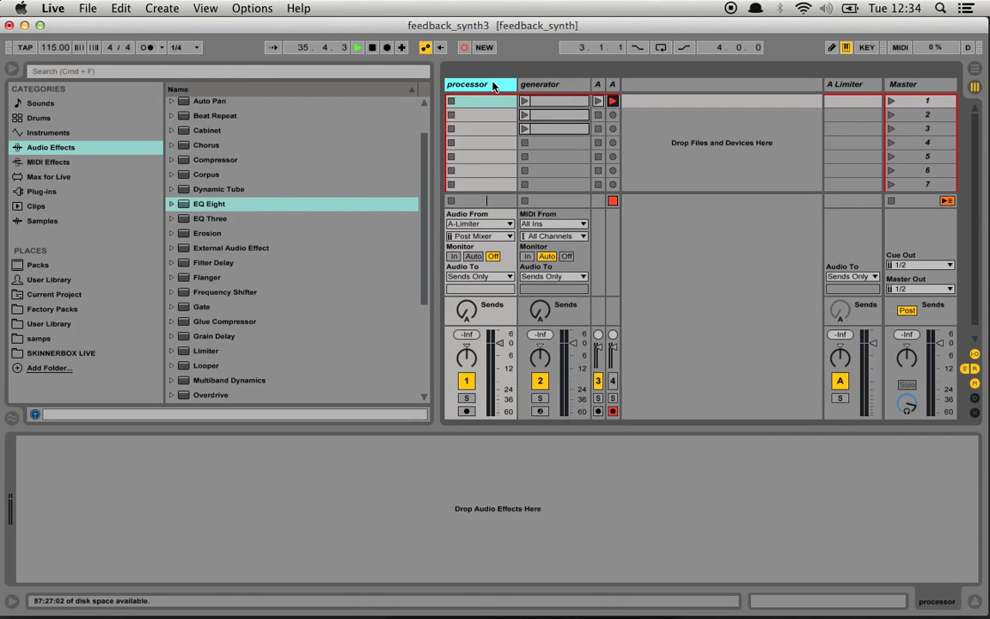
key(super+t)
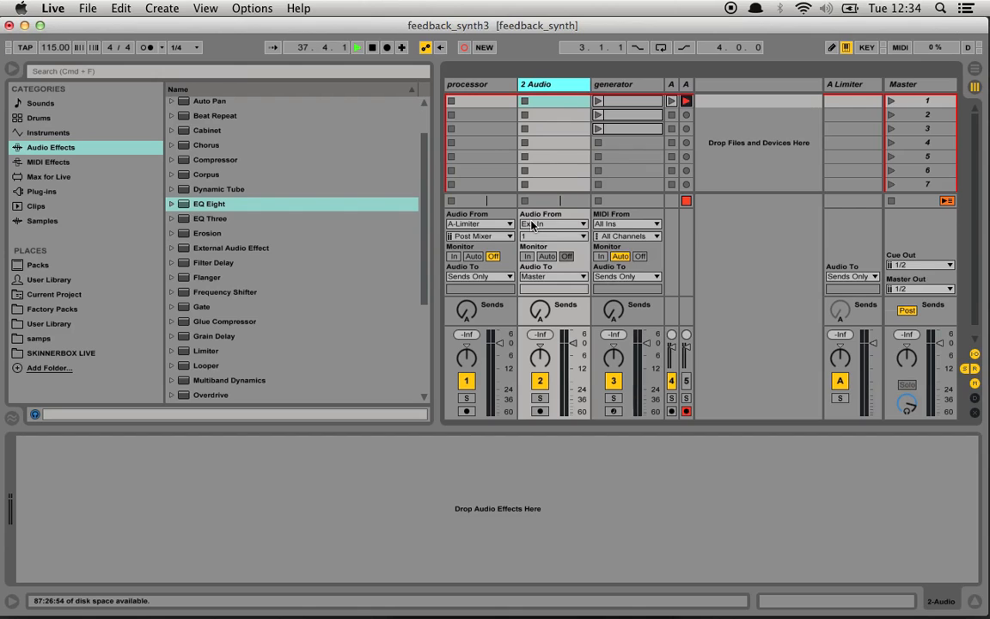
click(532, 225)
click(555, 293)
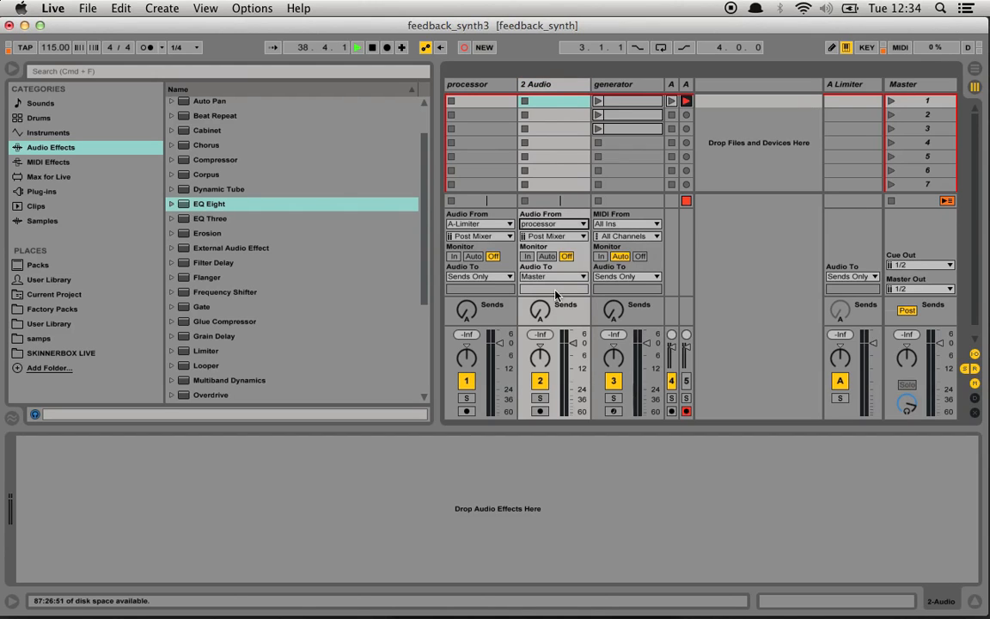
click(527, 257)
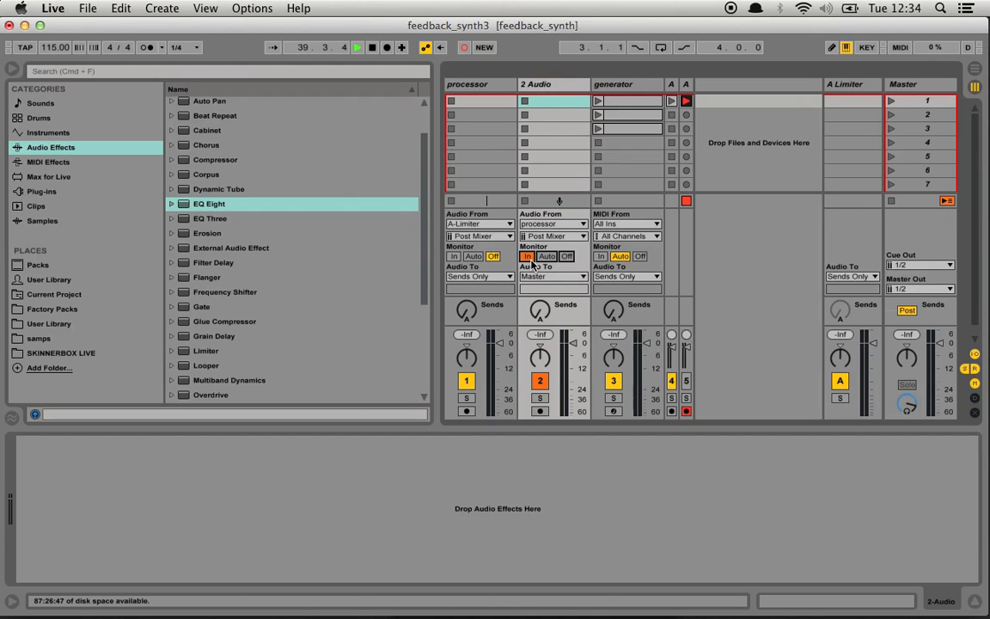
click(453, 256)
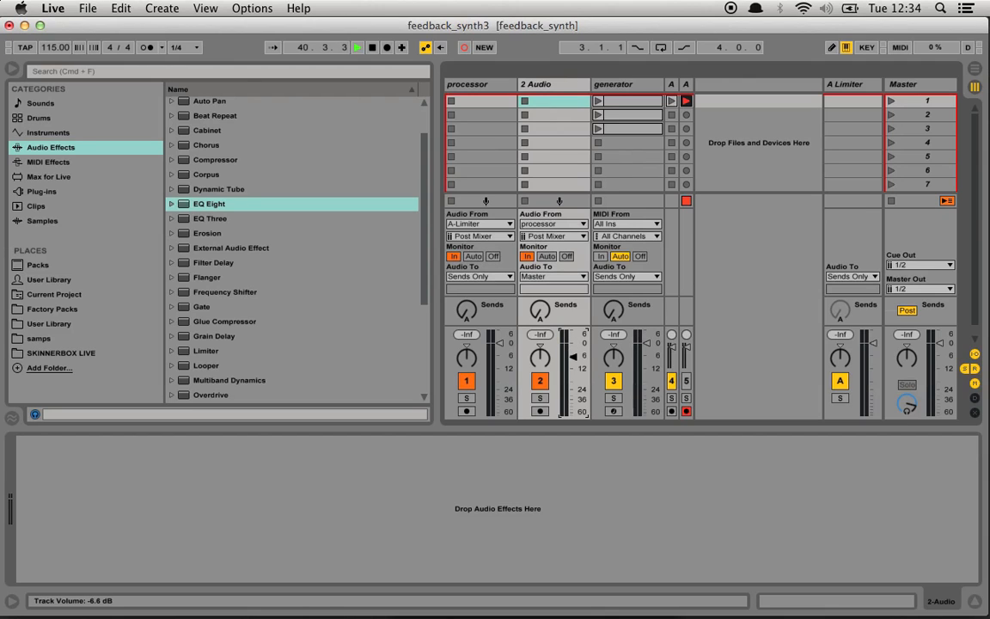
Lower the second audio track's volume to about -12 dB and rename the track "out".
drag(517, 319, 517, 331)
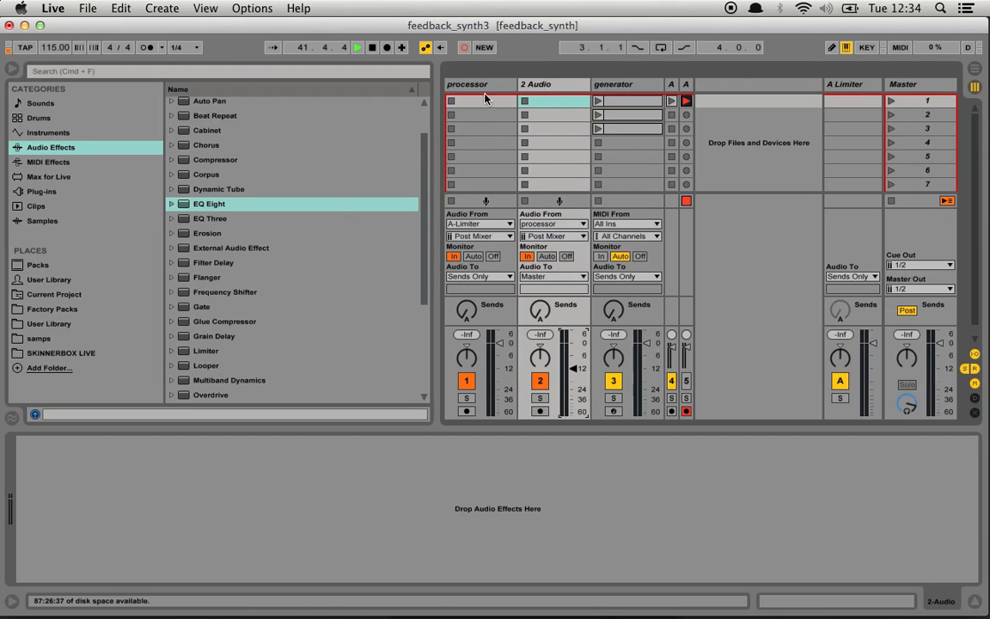
click(541, 85)
key(super+r)
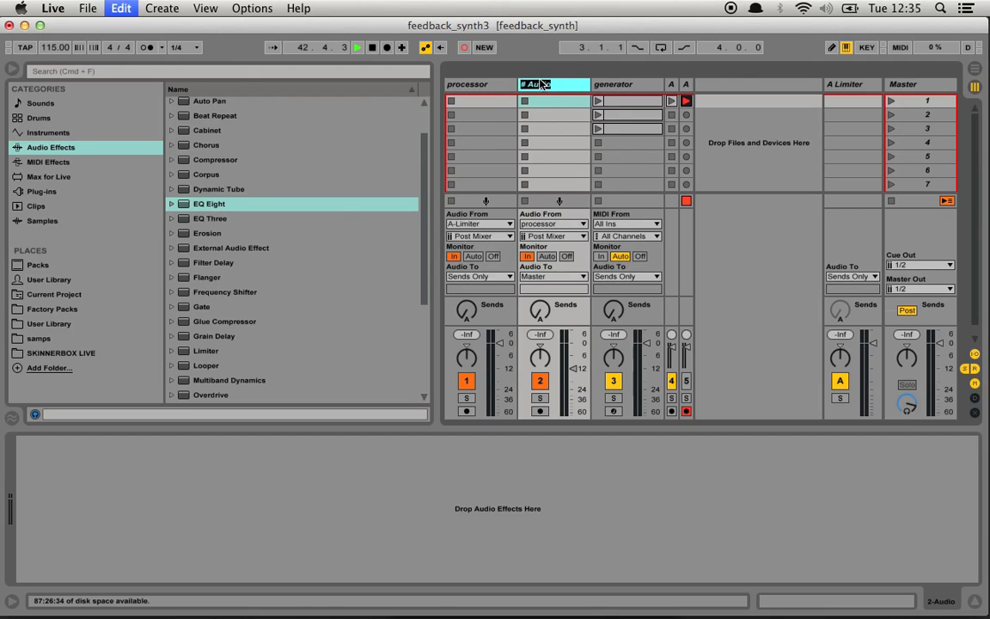
Raise send A to 0 dB on the generator and processor tracks while generator's first clip plays, and stop the clip.
click(599, 102)
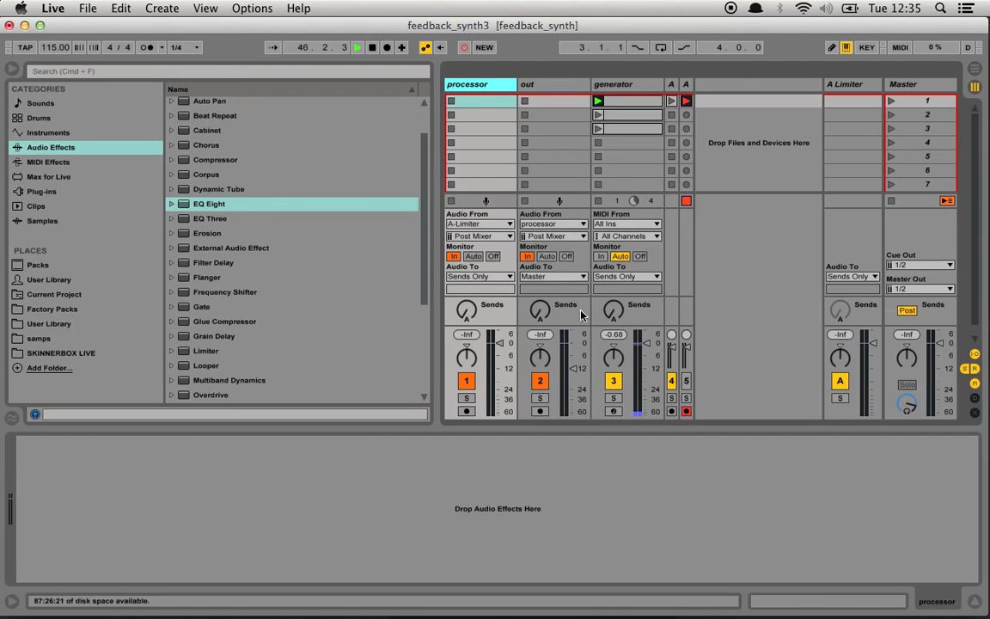
drag(614, 314, 615, 211)
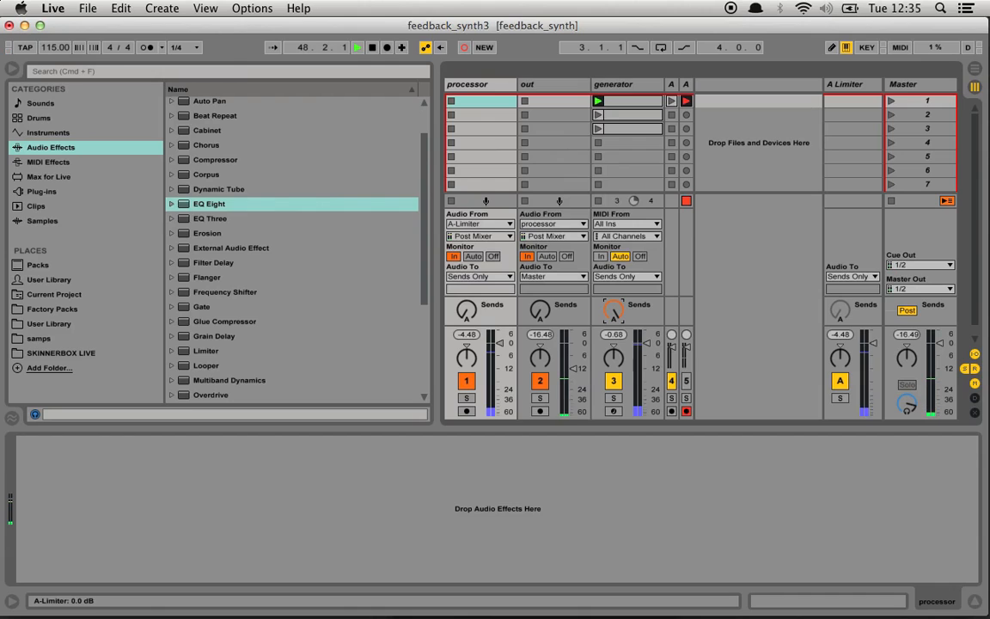
drag(467, 316, 468, 210)
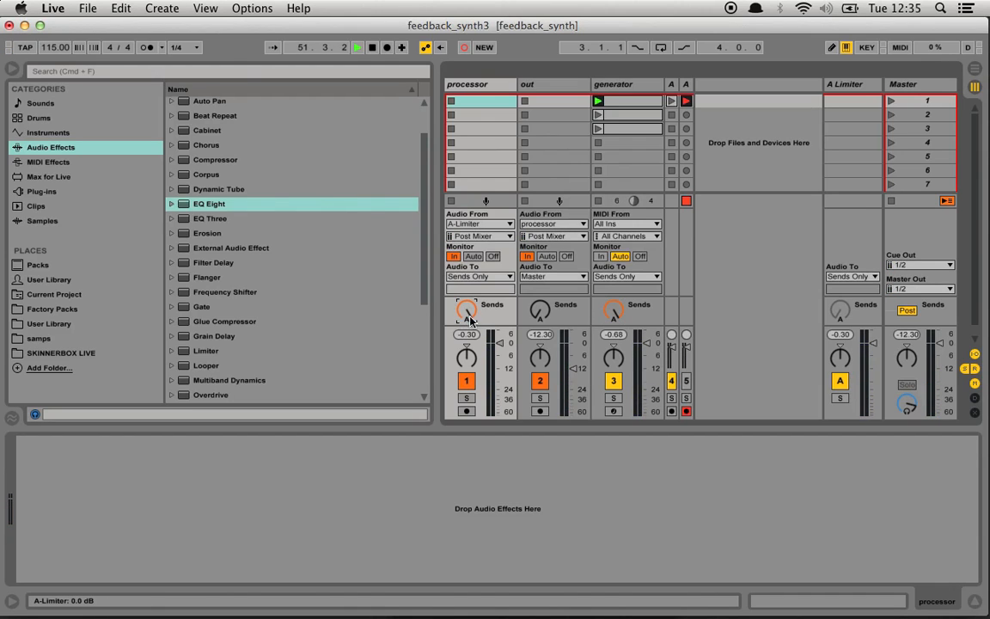
click(600, 149)
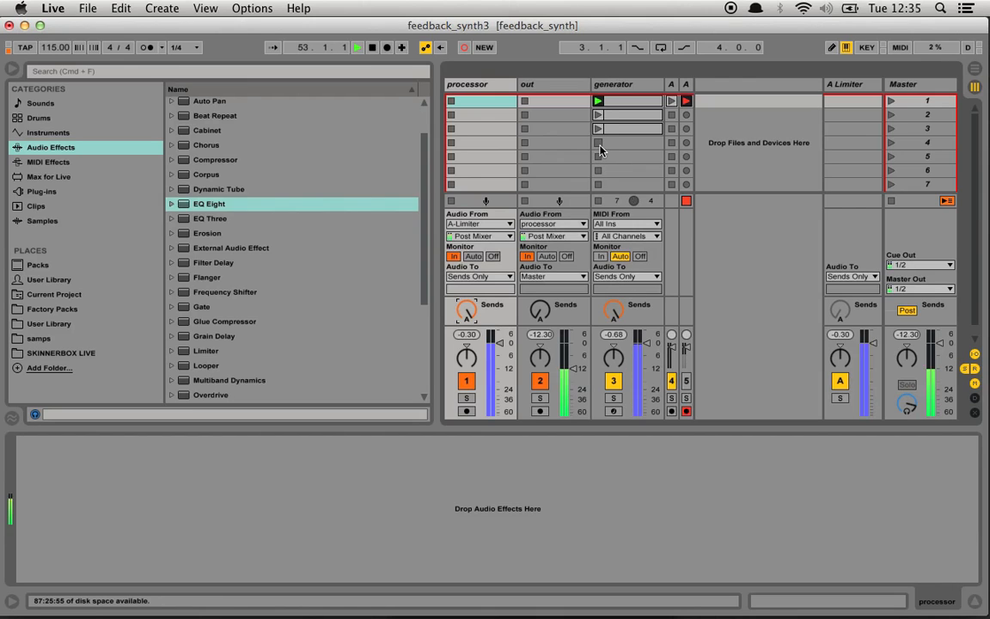
Add an Audio Effect Rack to the processor track and fill it with a Utility followed by a Limiter.
click(495, 88)
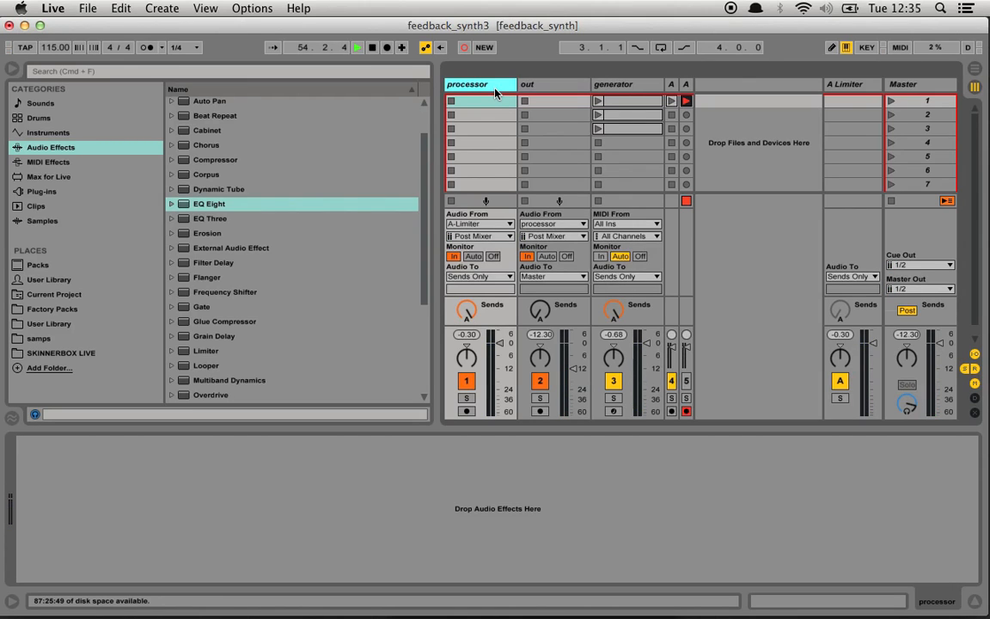
scroll(230, 216, up, 3)
click(233, 120)
drag(234, 120, 78, 521)
scroll(269, 262, down, 5)
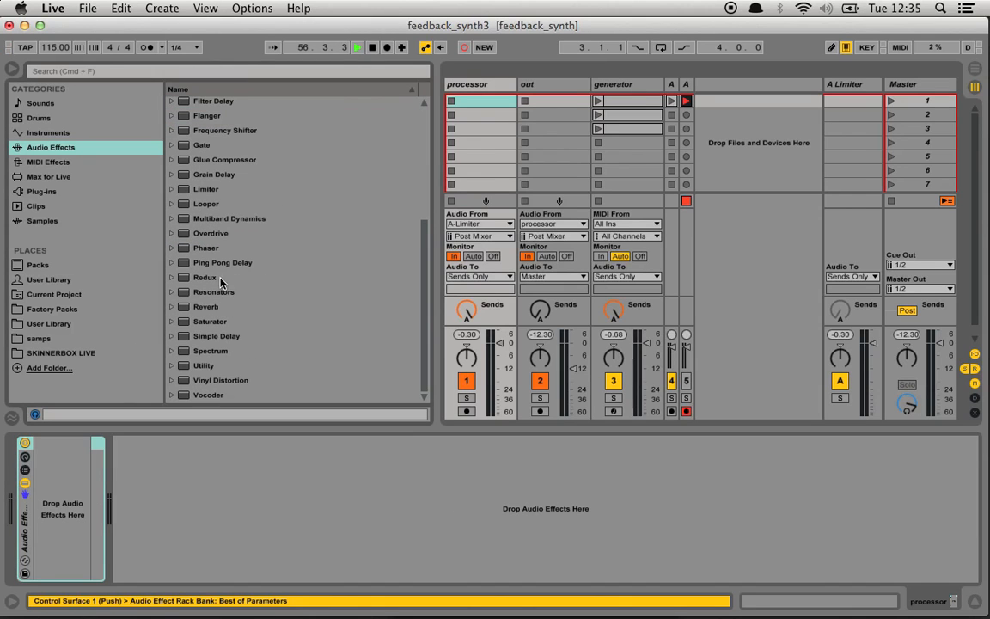
drag(206, 189, 86, 495)
drag(204, 365, 33, 465)
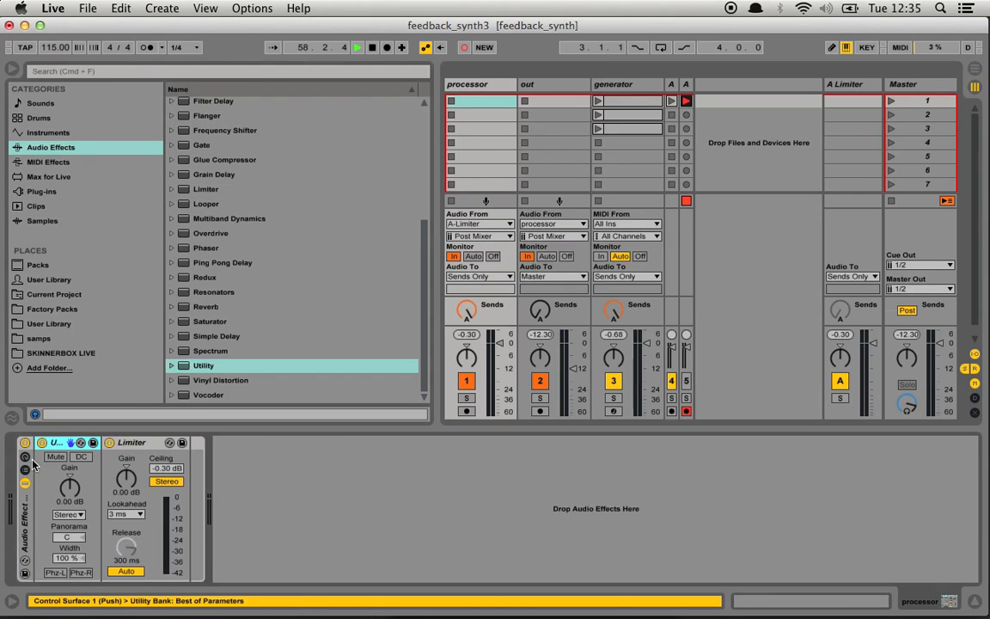
Map the Utility's Gain to the rack's first macro with a range of 0 to 1 dB.
click(25, 457)
click(152, 442)
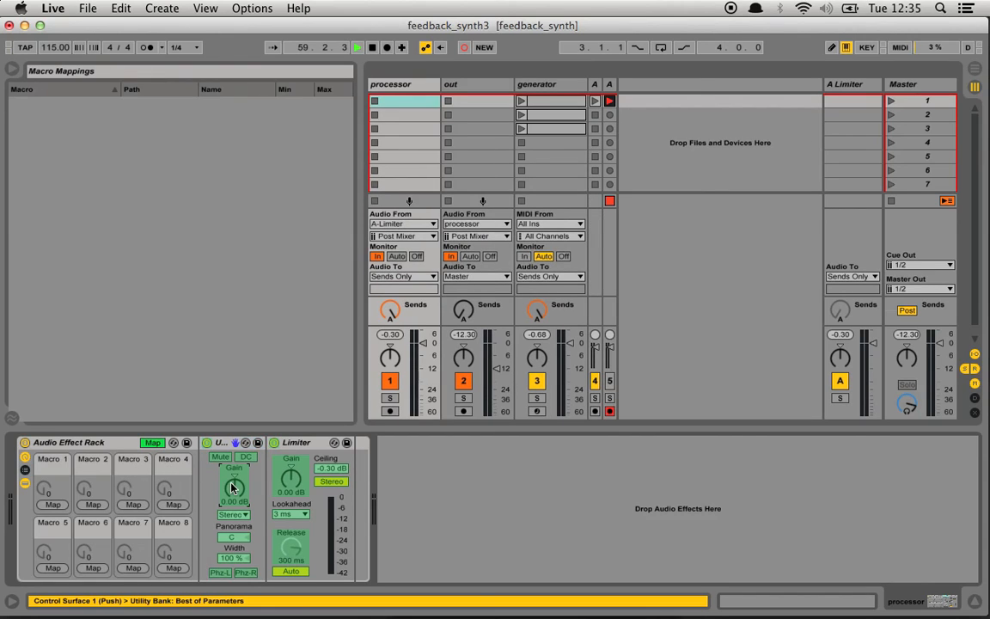
click(49, 504)
click(301, 104)
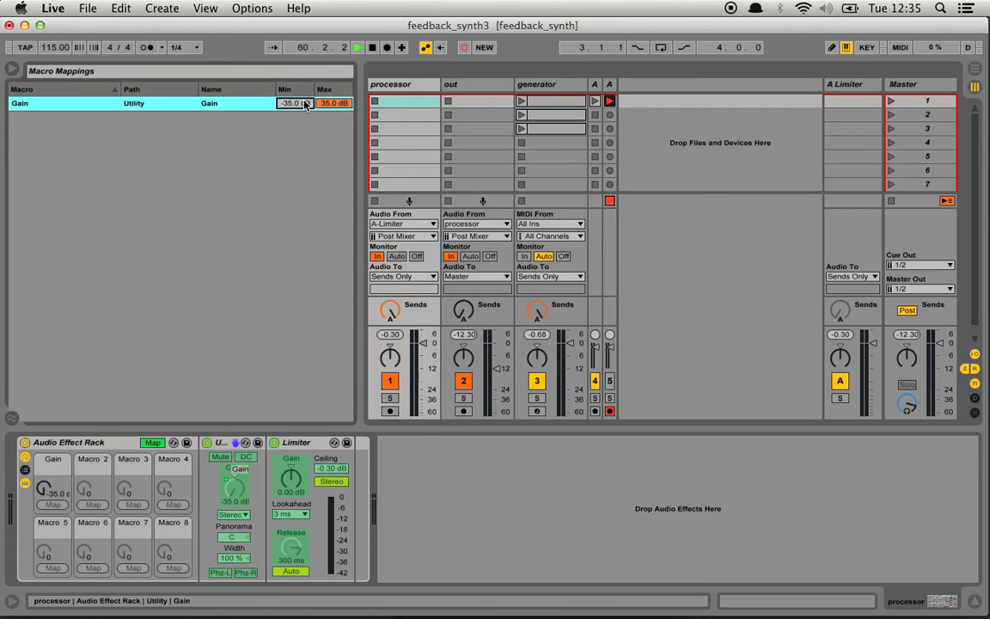
text(0)
key(Return)
click(329, 104)
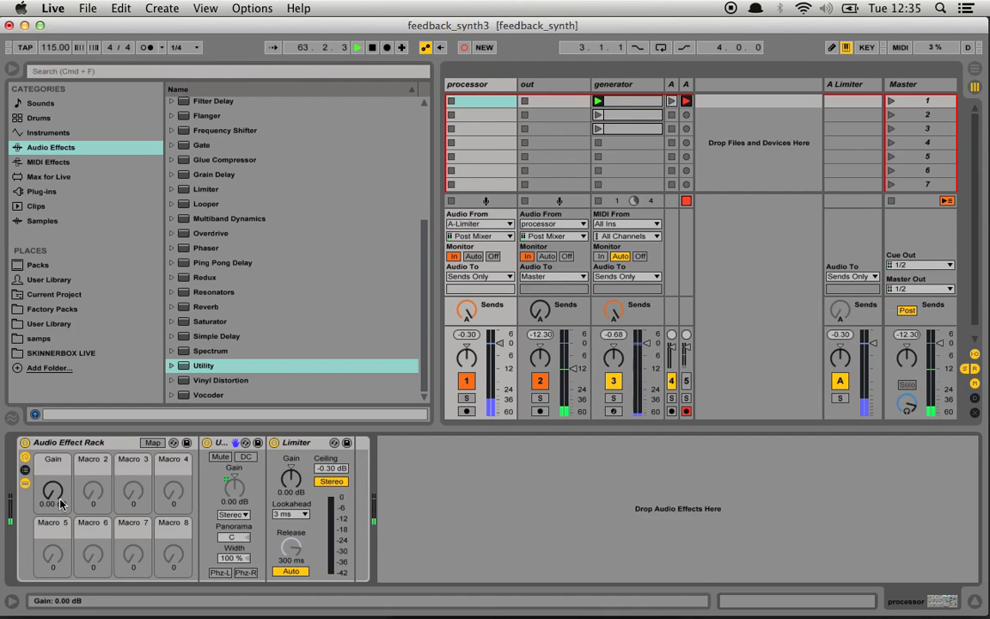
Test the feedback by adjusting the Gain macro and cutting the processor's send A, and return both to 0 dB.
mouse_move(60, 499)
mouse_down()
mouse_move(57, 482)
mouse_move(58, 500)
mouse_up()
drag(467, 311, 467, 361)
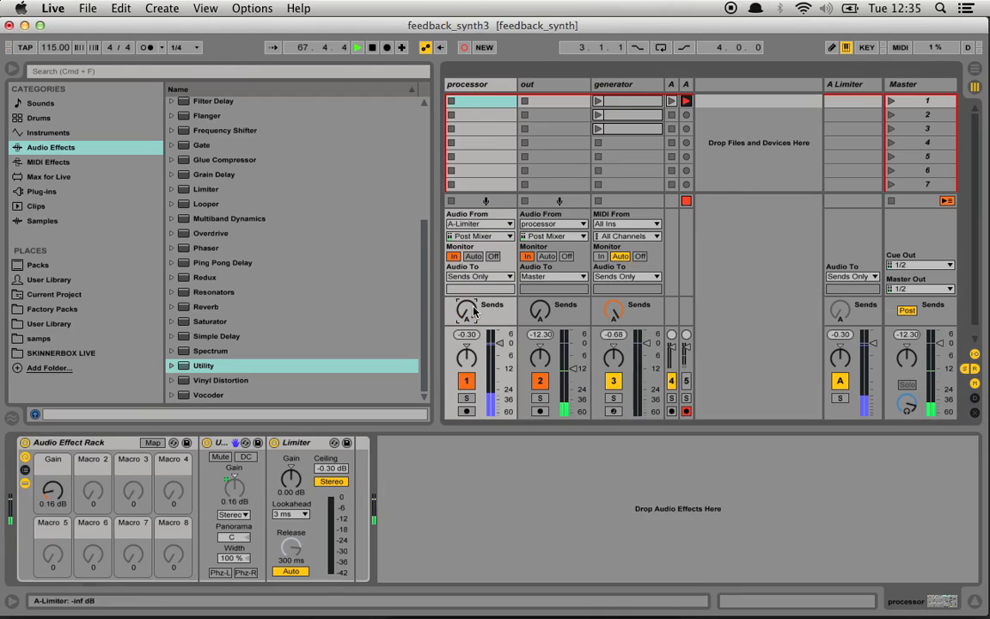
drag(53, 493, 53, 516)
drag(467, 311, 467, 240)
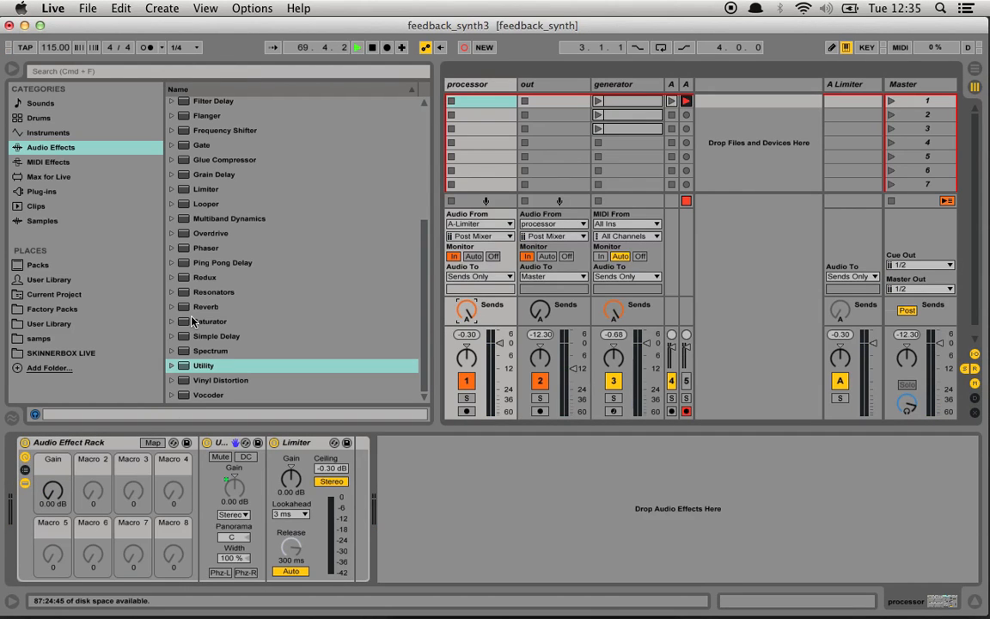
Insert a Frequency Shifter between the Utility and the Limiter in the rack.
scroll(197, 318, up, 5)
scroll(198, 318, down, 5)
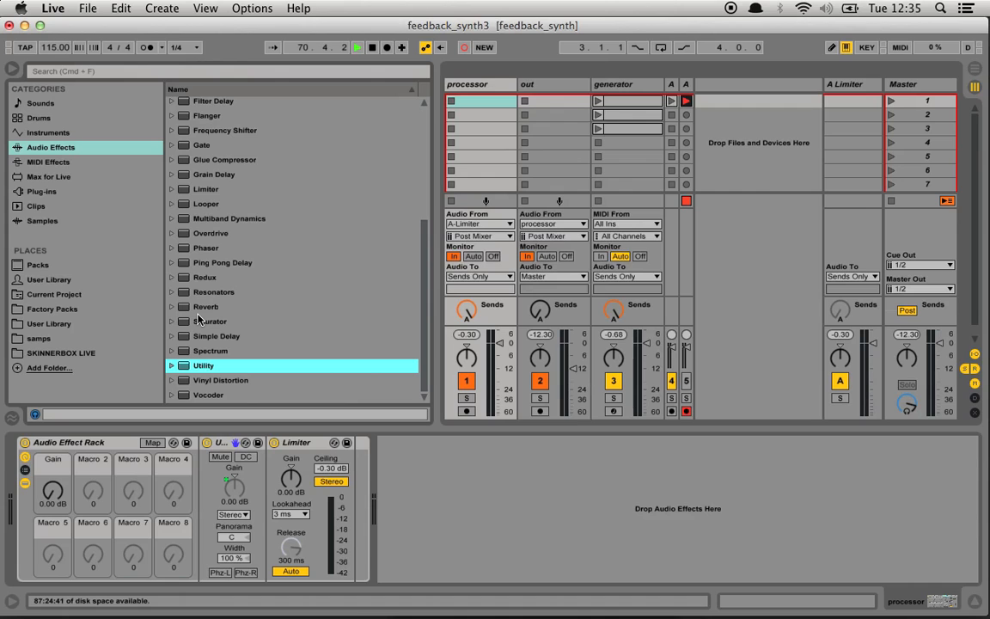
scroll(198, 314, up, 3)
drag(219, 219, 270, 437)
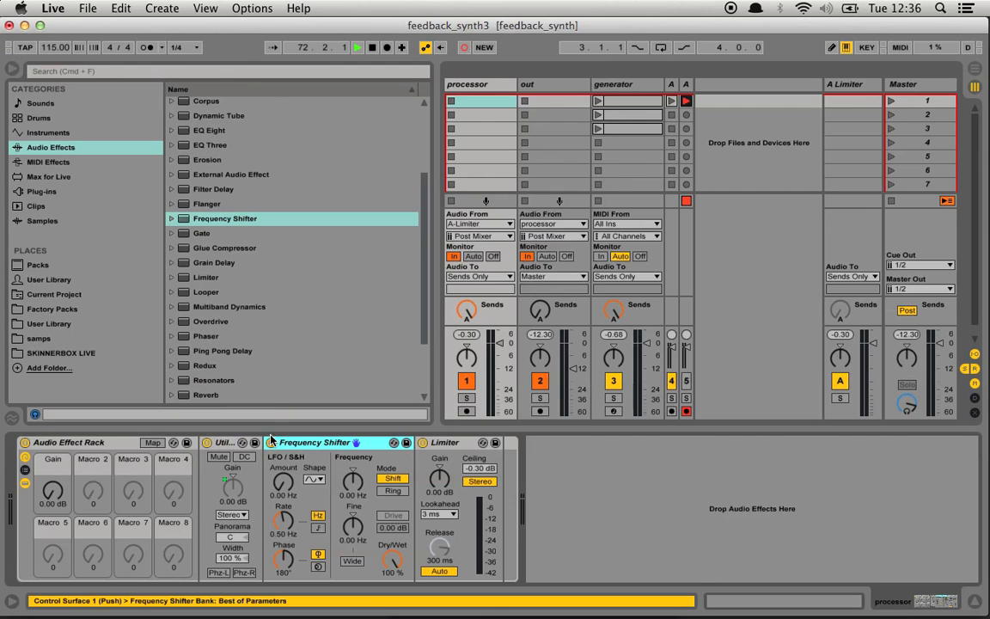
Insert an EQ Eight between the Frequency Shifter and the Limiter in the rack.
scroll(239, 315, down, 3)
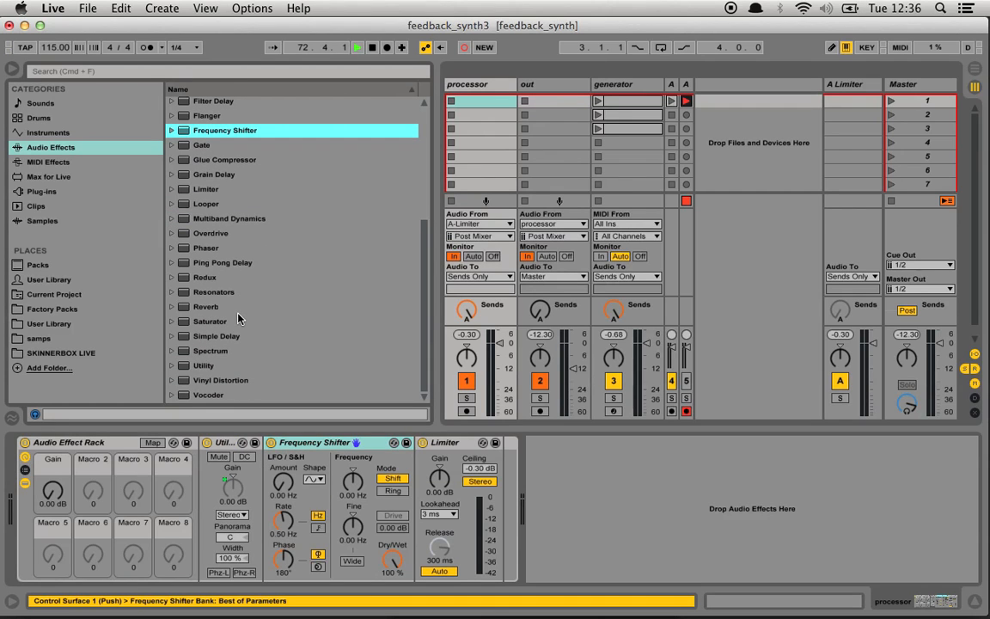
scroll(236, 290, up, 3)
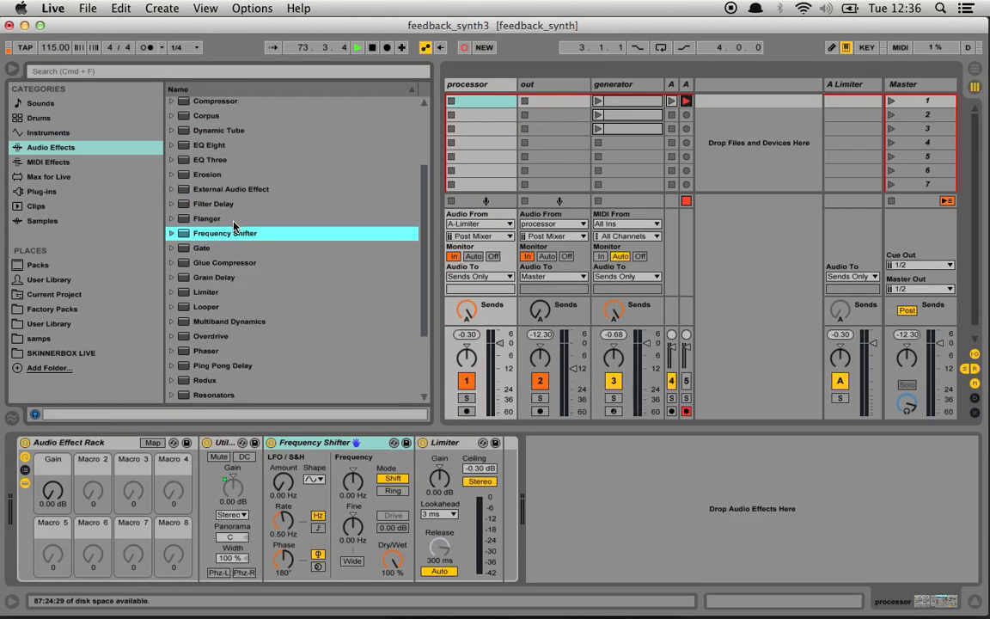
drag(215, 159, 413, 546)
Map the Frequency Shifter's Dry/Wet to the rack's second macro.
click(152, 442)
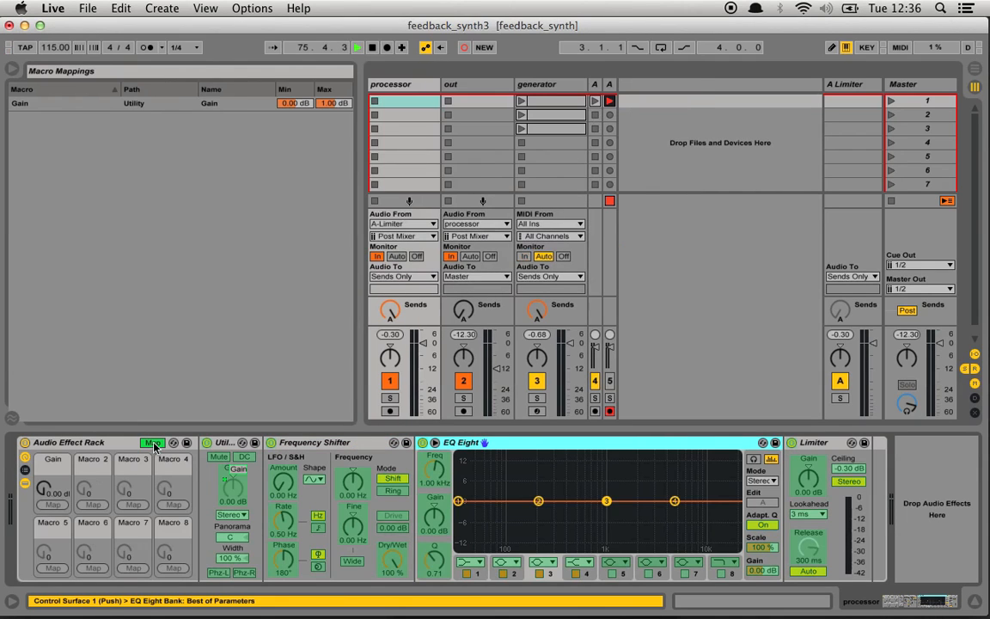
click(386, 560)
click(93, 504)
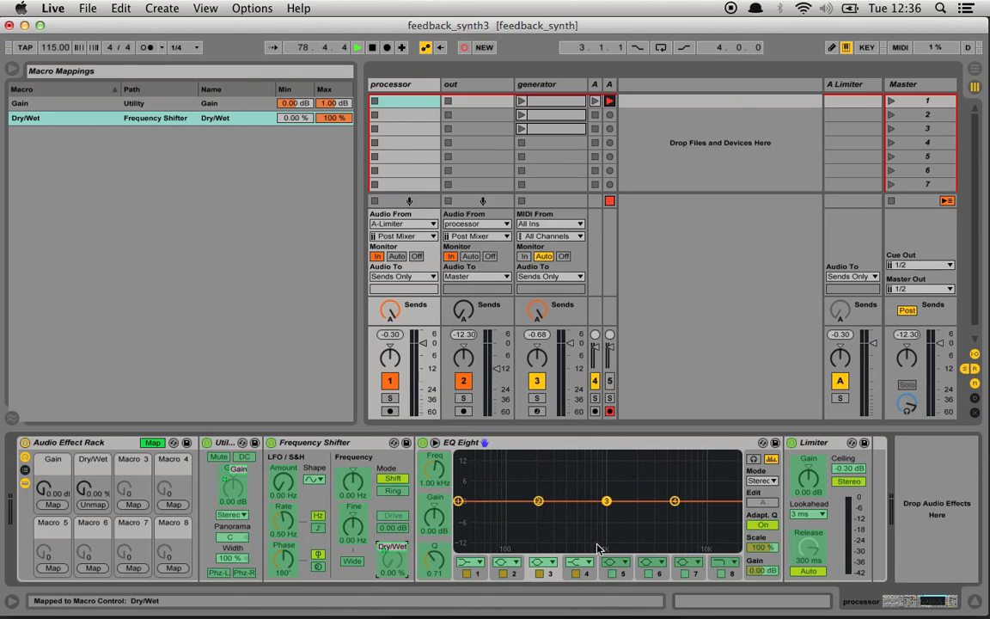
Map the EQ Eight's band 4 frequency and resonance to the third and fourth macros, limiting the resonance maximum to 1.
click(437, 468)
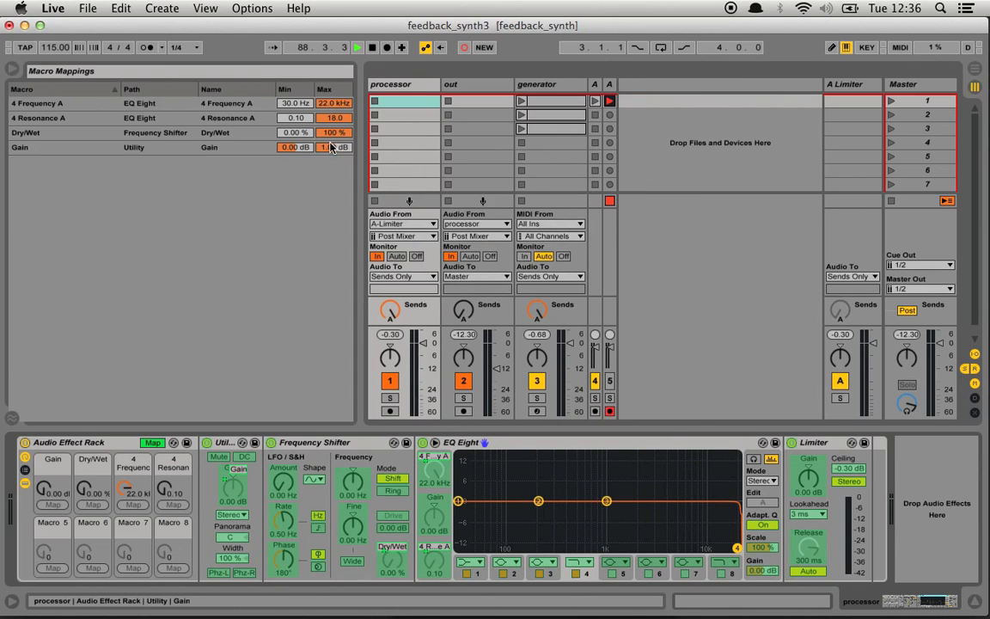
click(331, 148)
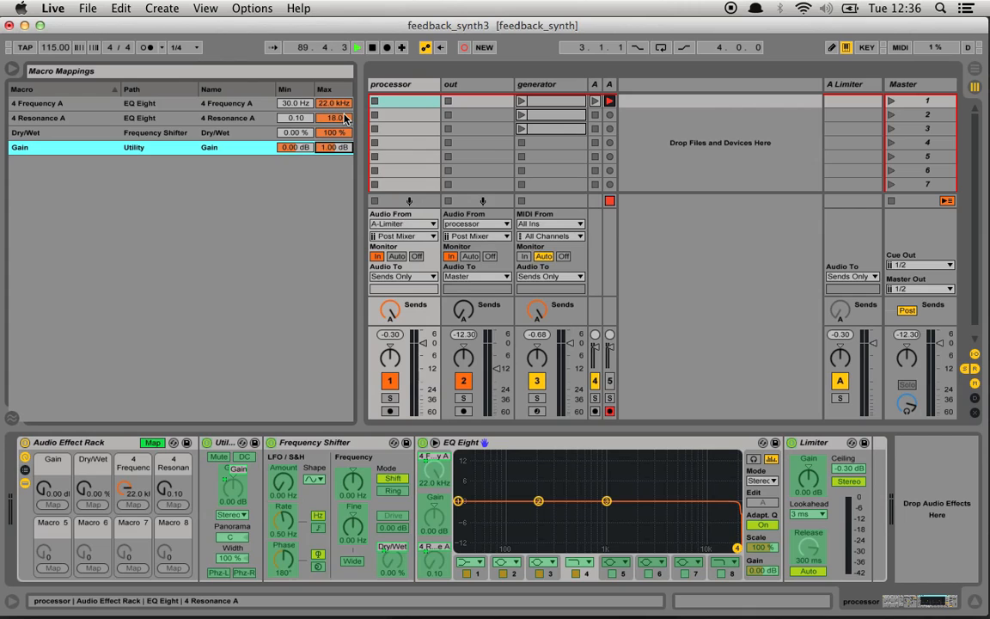
click(347, 120)
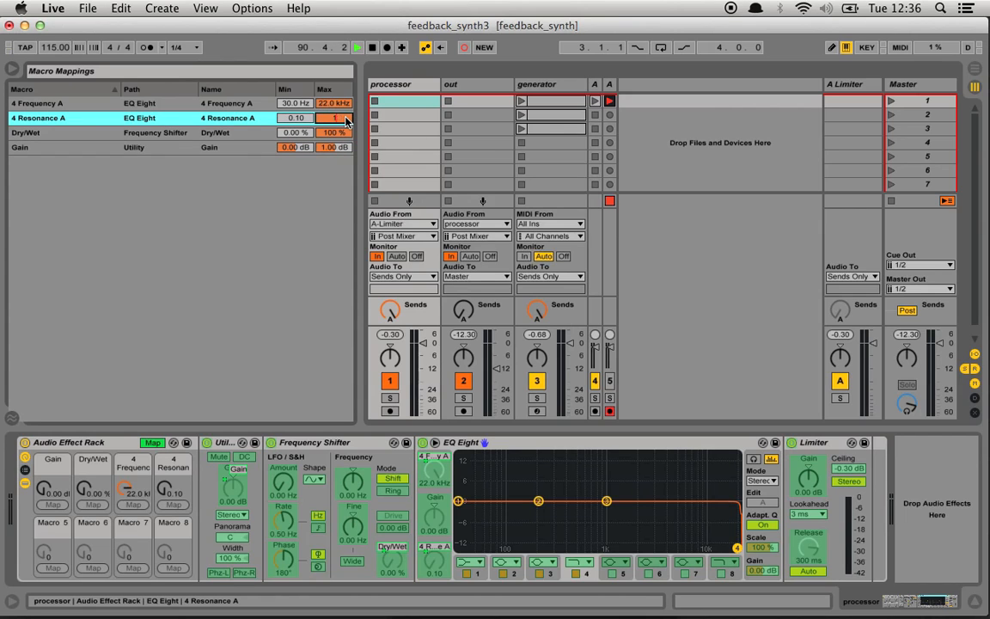
key(Return)
click(158, 443)
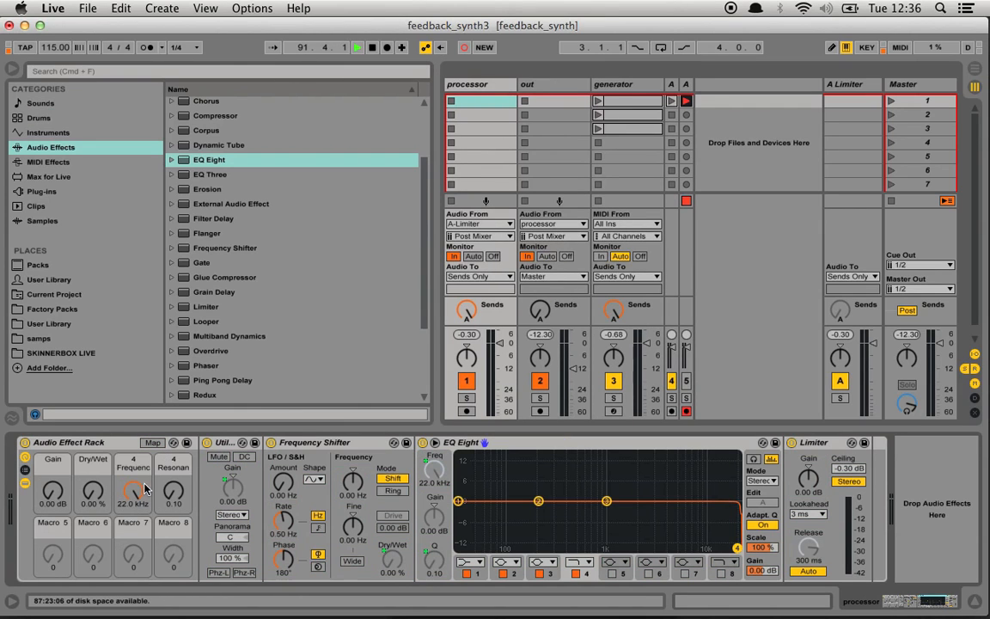
Play the generator's first clip with the Dry/Wet macro at 100 %, Gain at 0.15 dB, Frequency at 22 kHz and Resonance at 0.64.
drag(170, 492, 95, 455)
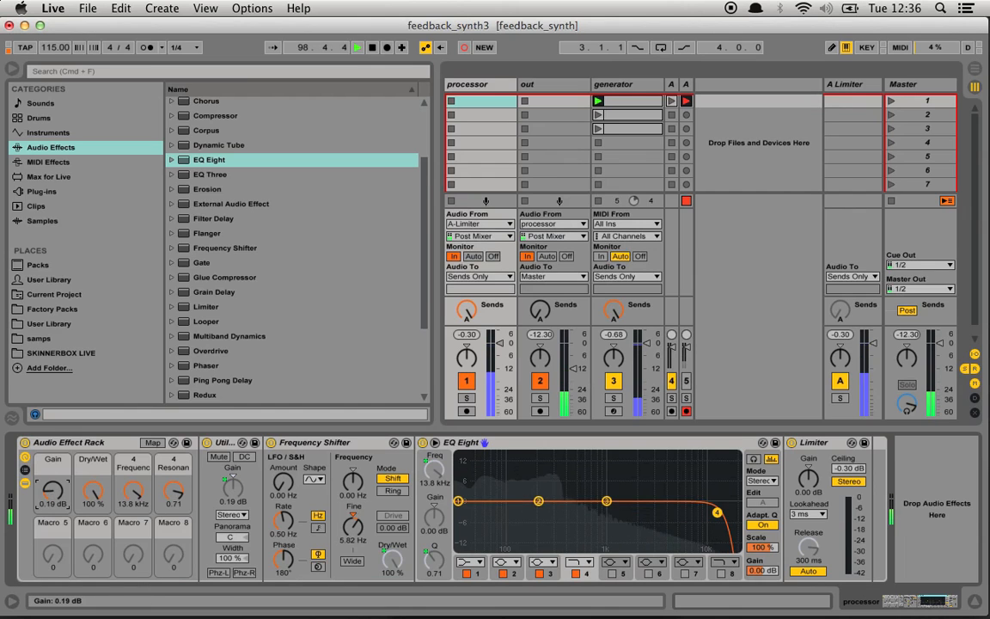
drag(53, 491, 53, 489)
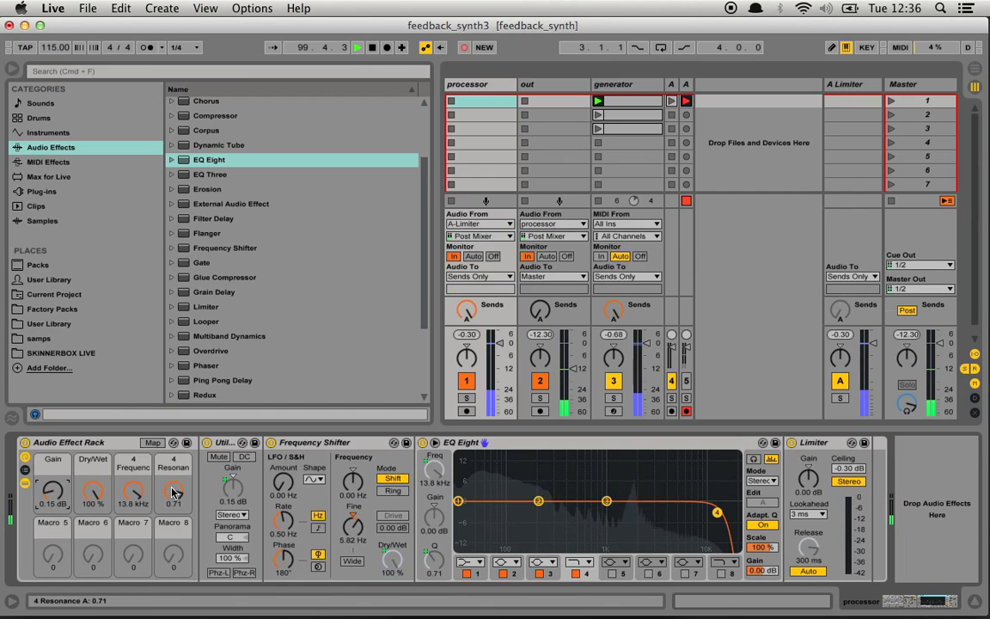
drag(173, 491, 173, 493)
drag(353, 526, 352, 563)
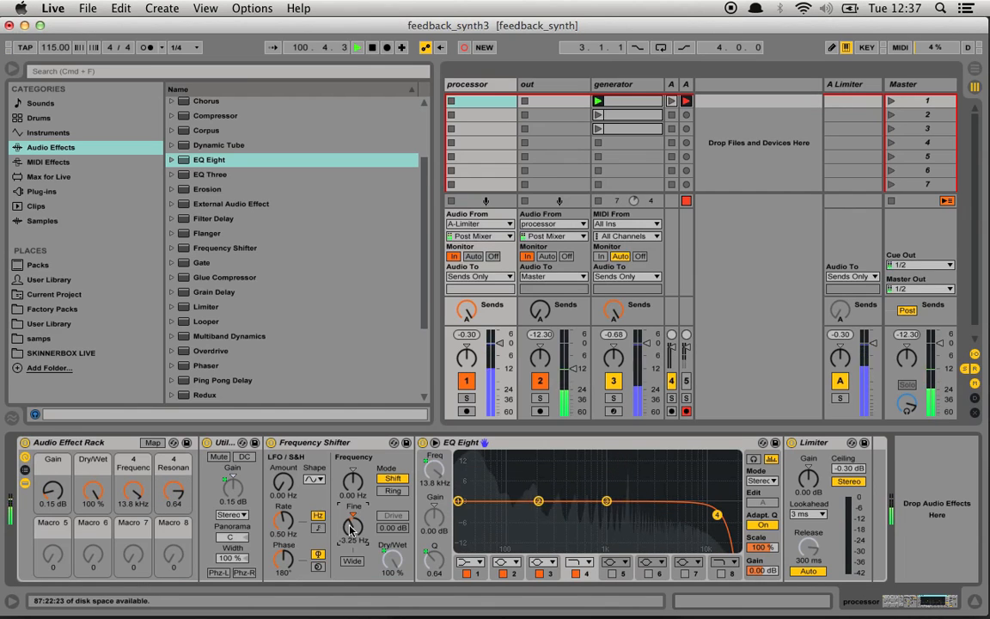
drag(133, 490, 133, 478)
Audition Frequency Shifter Fine shifts of about 23.3 Hz and -123 Hz with the Gain macro raised to about 0.5 dB.
drag(352, 526, 352, 489)
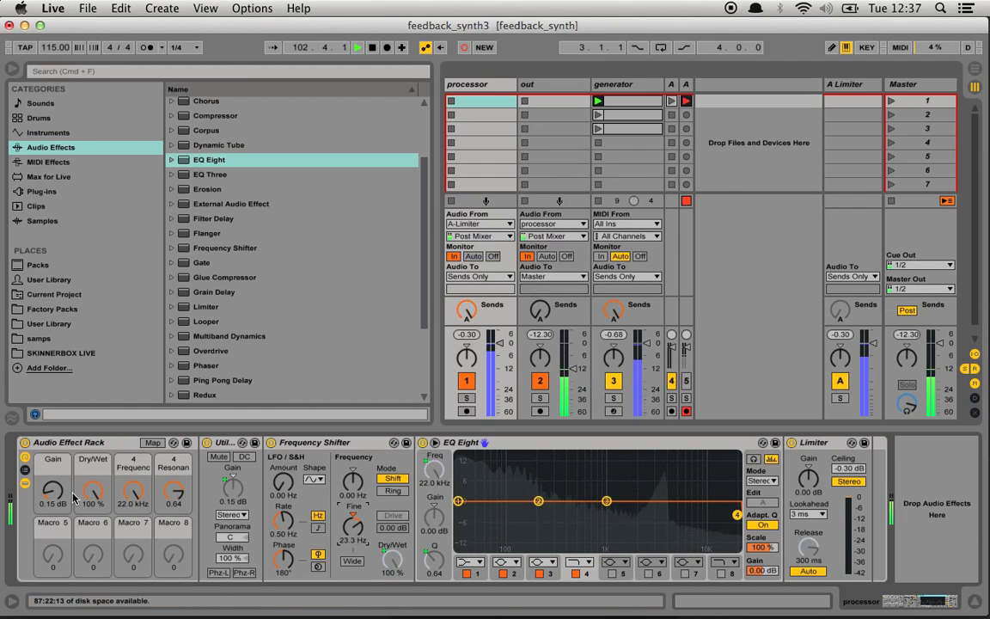
drag(53, 488, 52, 481)
drag(352, 526, 353, 586)
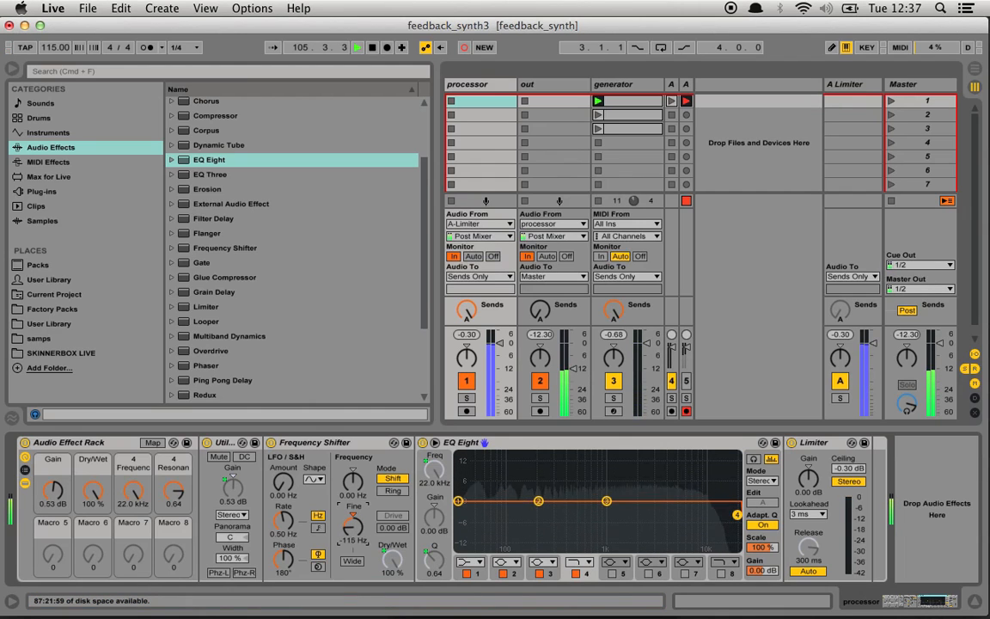
drag(361, 534, 361, 541)
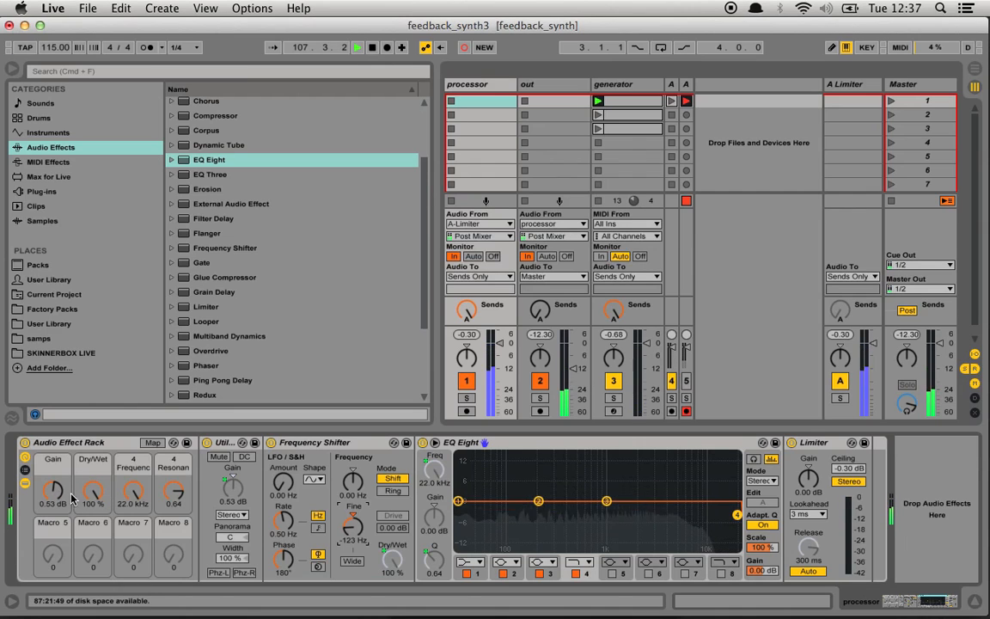
drag(52, 488, 53, 492)
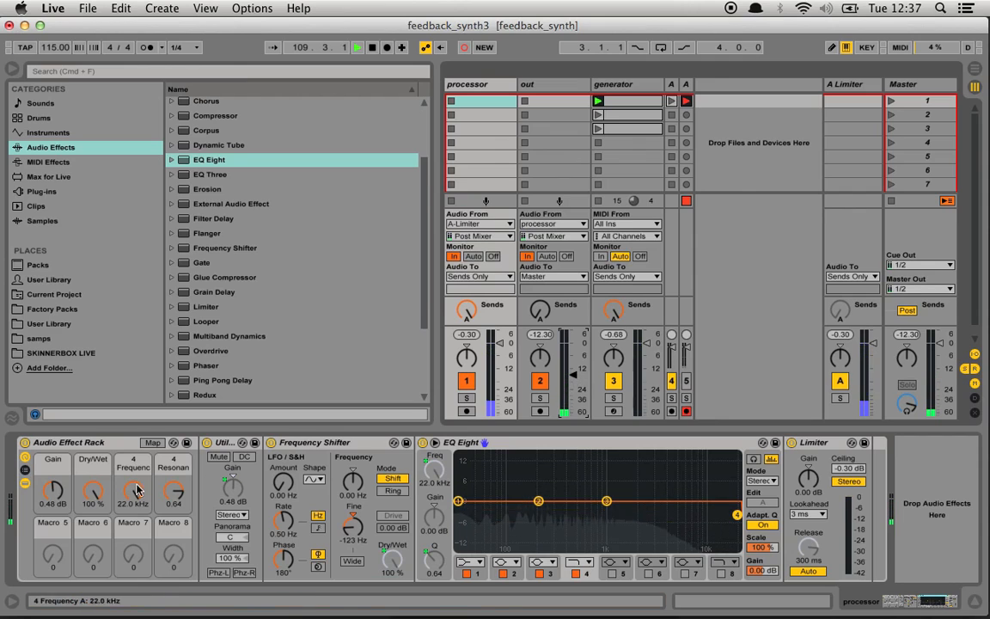
Set the out track's volume to about -13.5 dB, the Fine shift to -11.8 Hz and the Dry/Wet macro to about 1.57 %.
drag(574, 378, 574, 370)
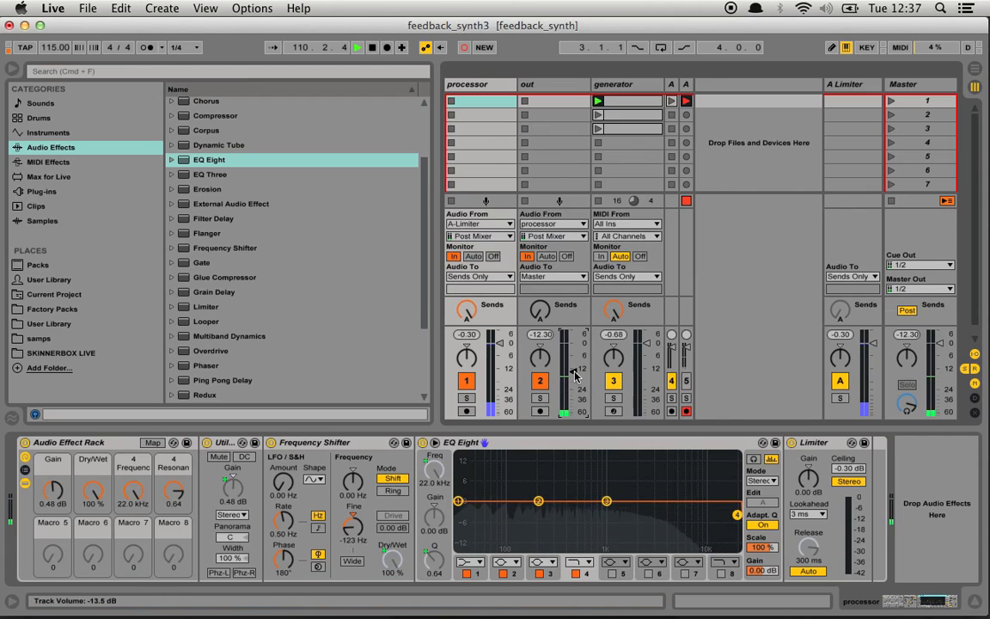
mouse_move(355, 533)
mouse_down()
mouse_move(354, 516)
mouse_move(354, 531)
mouse_up()
drag(93, 491, 93, 516)
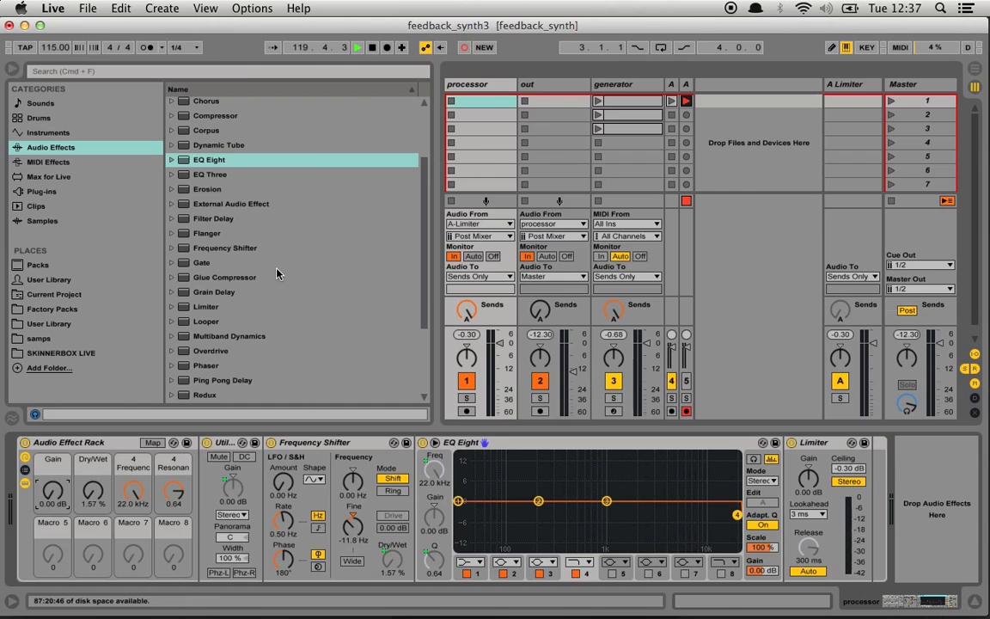
Insert a Simple Delay between the Utility and the Frequency Shifter in the rack.
scroll(233, 277, down, 5)
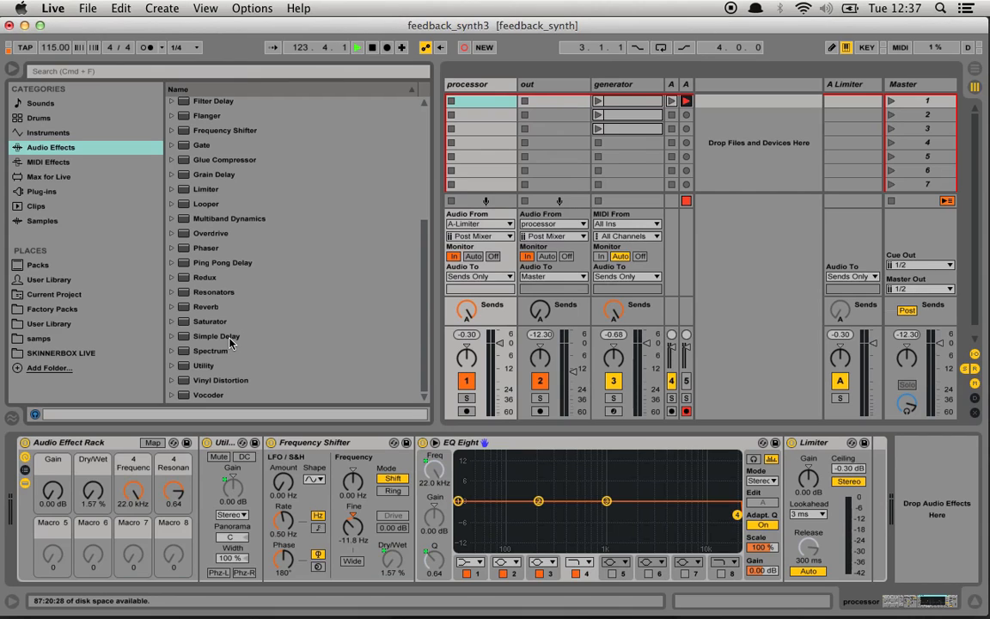
drag(230, 343, 307, 339)
drag(408, 514, 319, 509)
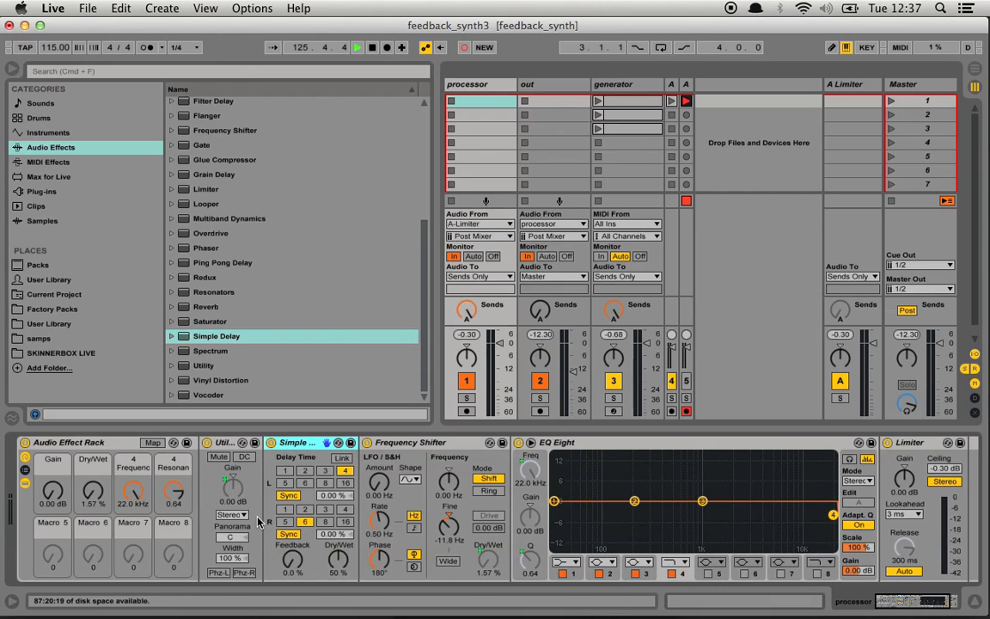
Link the Simple Delay's channels, switch the delay from Sync to Time mode and set its Dry/Wet to 100 %.
click(341, 460)
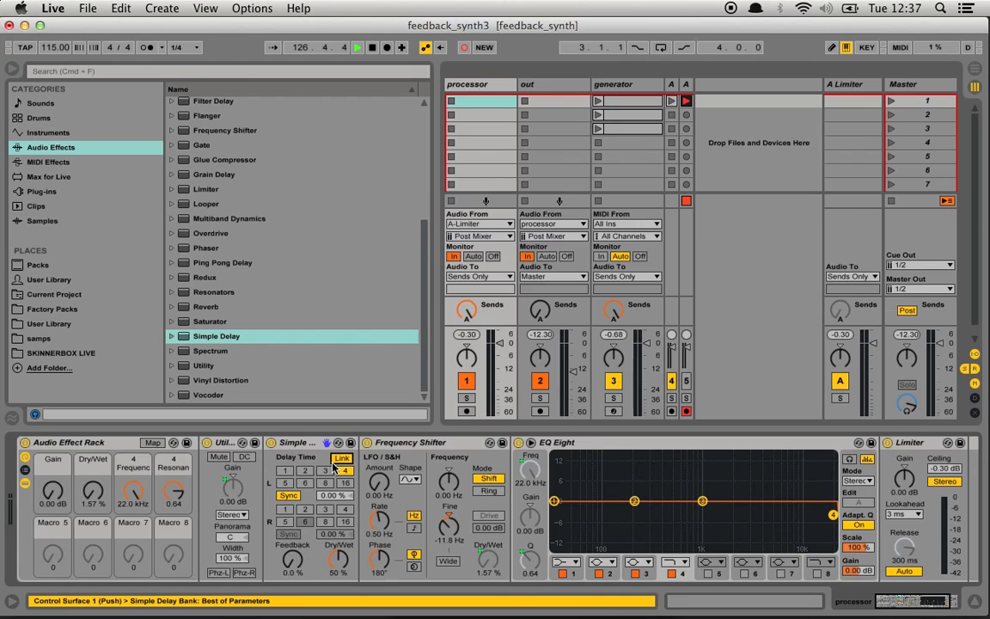
click(290, 496)
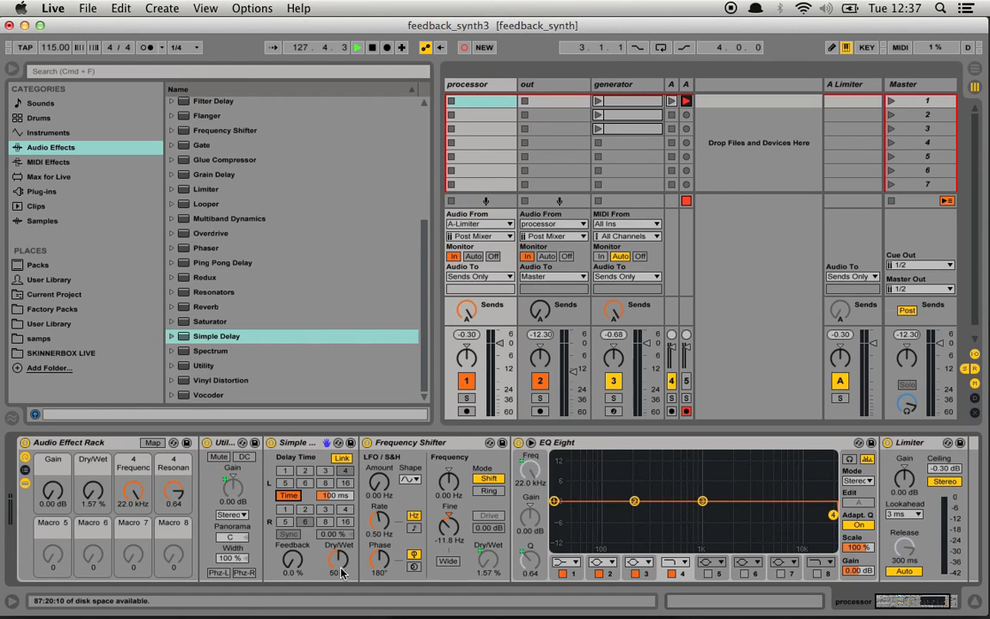
drag(342, 573, 342, 534)
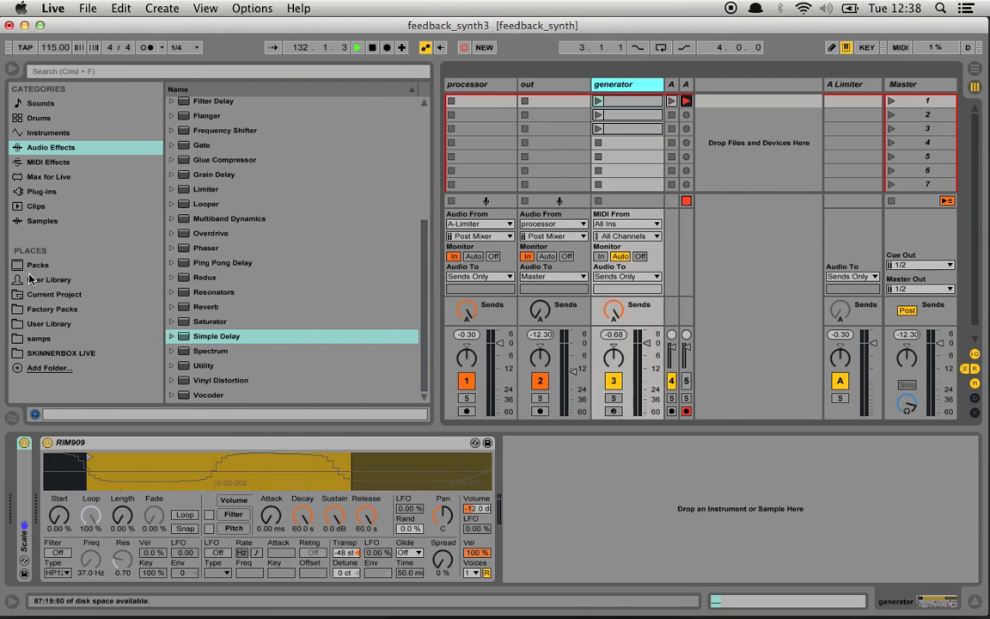
Insert the Expression Control device from Max for Live Essentials before the RIM909 instrument on the generator track.
click(38, 265)
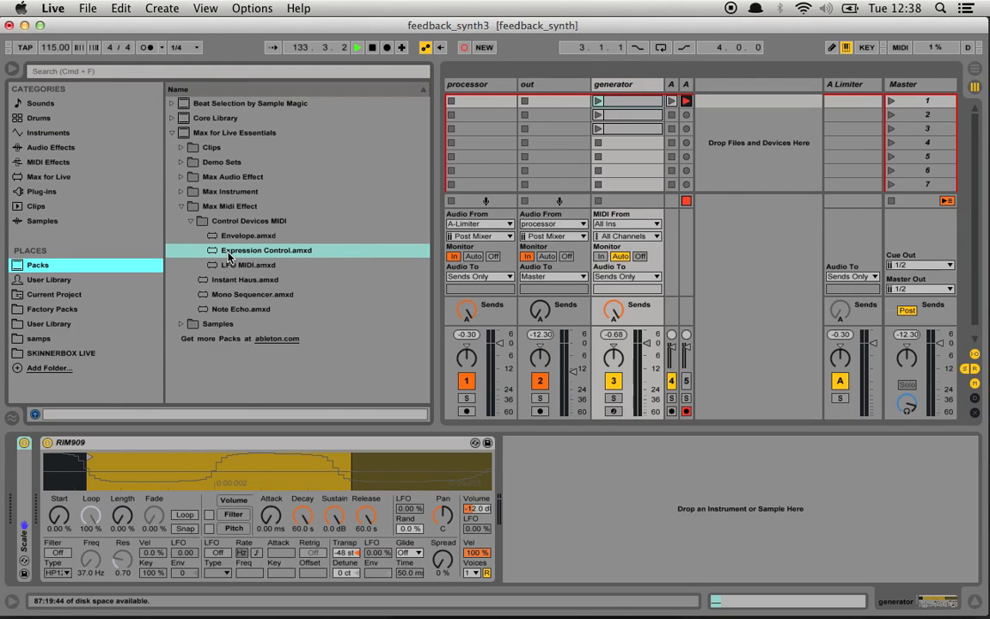
drag(230, 255, 39, 478)
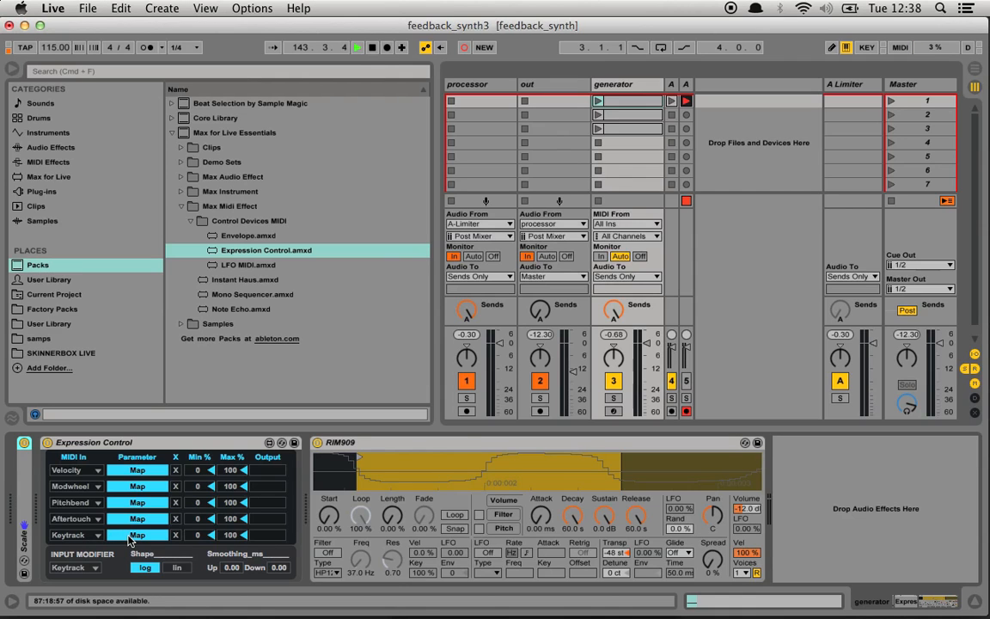
Map Expression Control's Keytrack to the Simple Delay's left delay time with a minimum of 10 % and a maximum of 0 %.
click(479, 82)
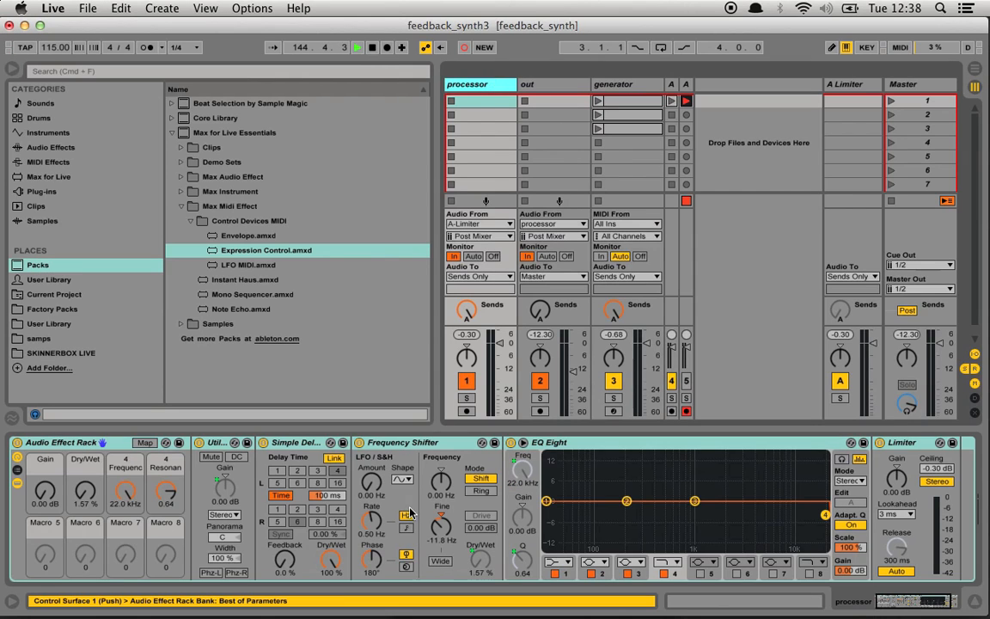
click(615, 82)
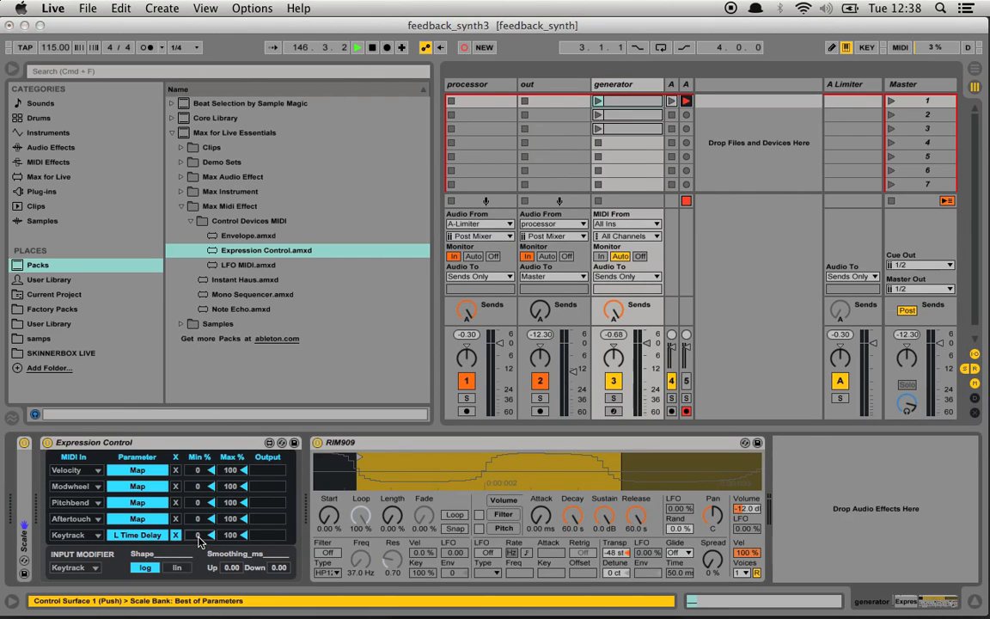
drag(197, 537, 198, 528)
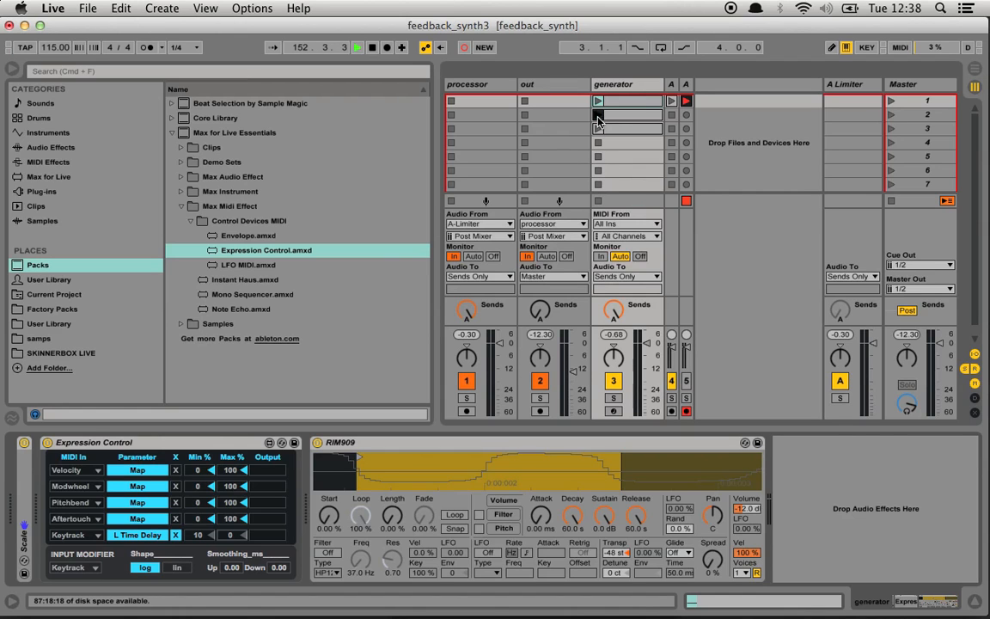
Play the generator's second and third clips while setting the Gain macro to 0.76 dB, Dry/Wet to 40.2 %, Frequency to 19.8 kHz and Resonance to 0.75.
click(484, 86)
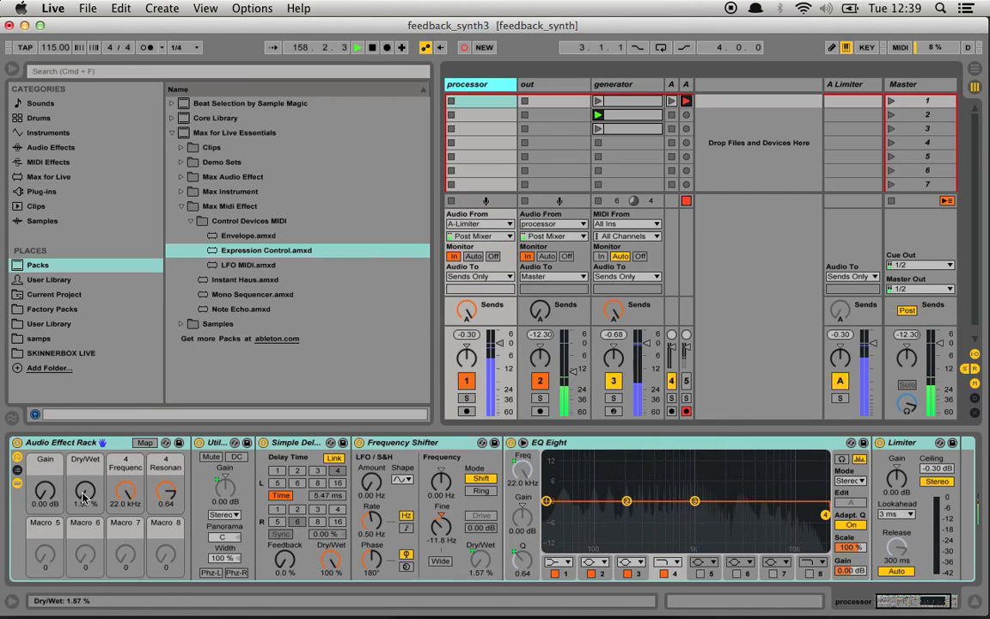
drag(83, 497, 45, 489)
click(132, 498)
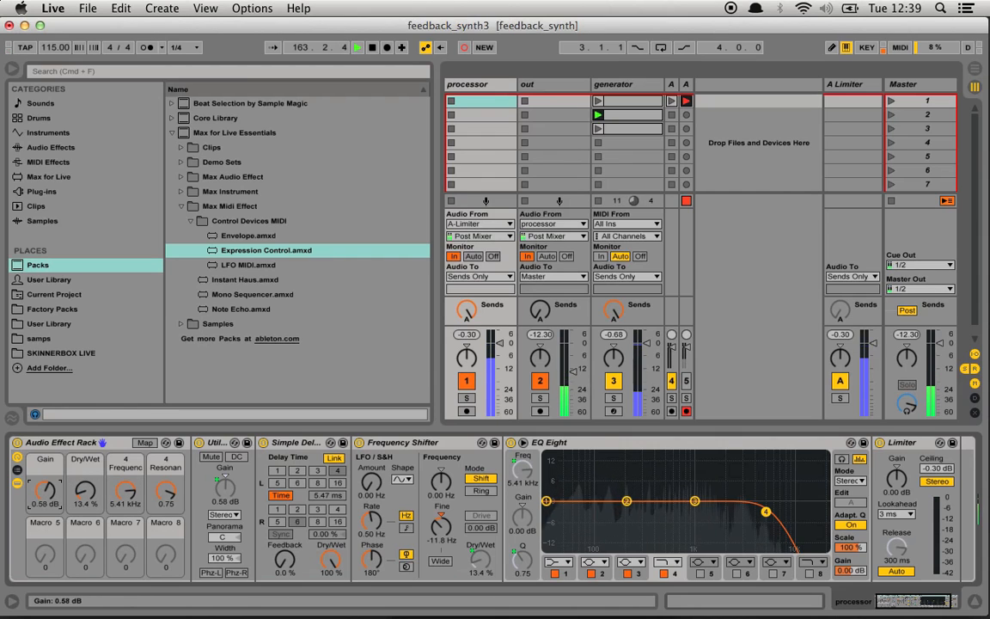
click(123, 494)
drag(123, 494, 123, 481)
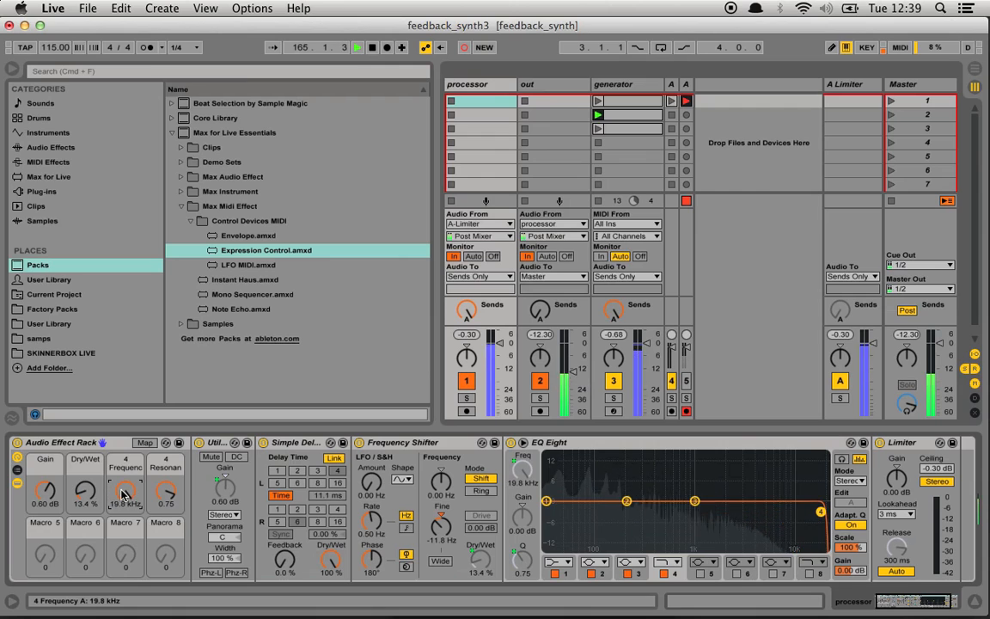
drag(44, 492, 92, 478)
click(92, 495)
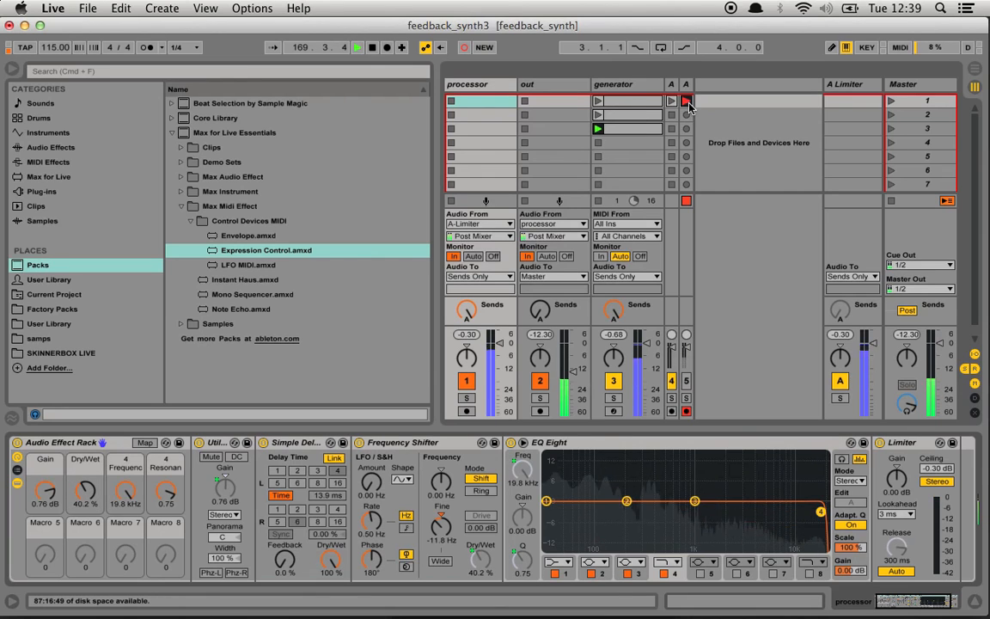
Launch track 4's first clip, raise the out track's volume and set the Frequency macro to 4.63 kHz and Dry/Wet to 46.5 %.
click(686, 101)
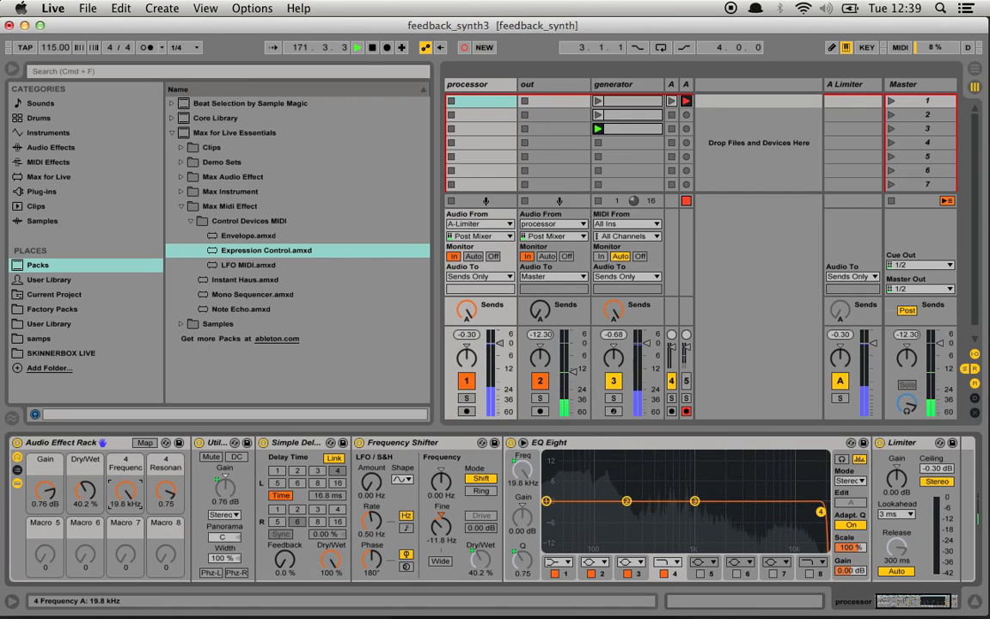
click(673, 102)
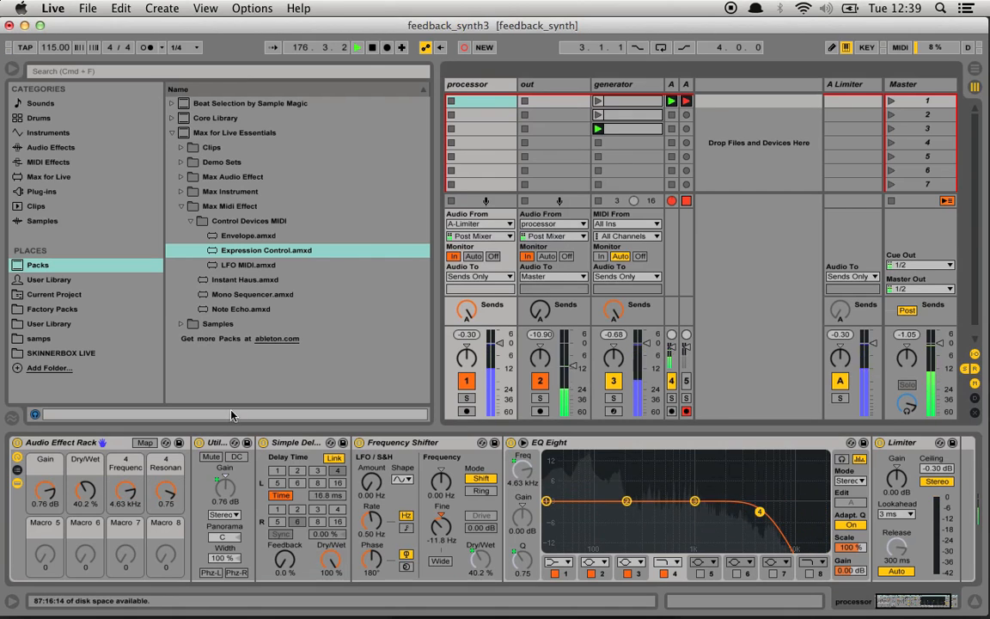
click(85, 491)
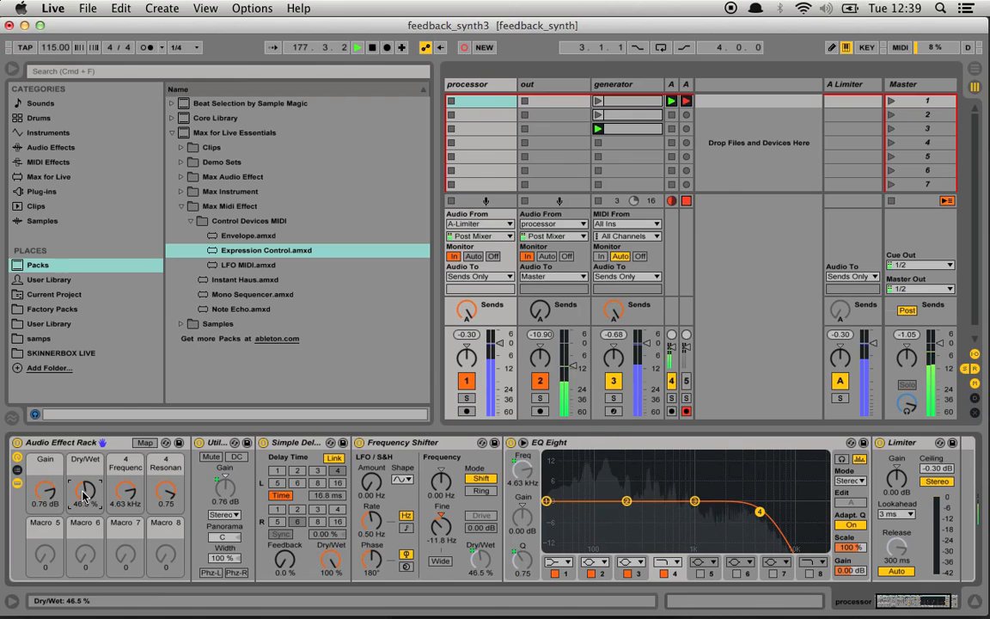
drag(573, 366, 573, 359)
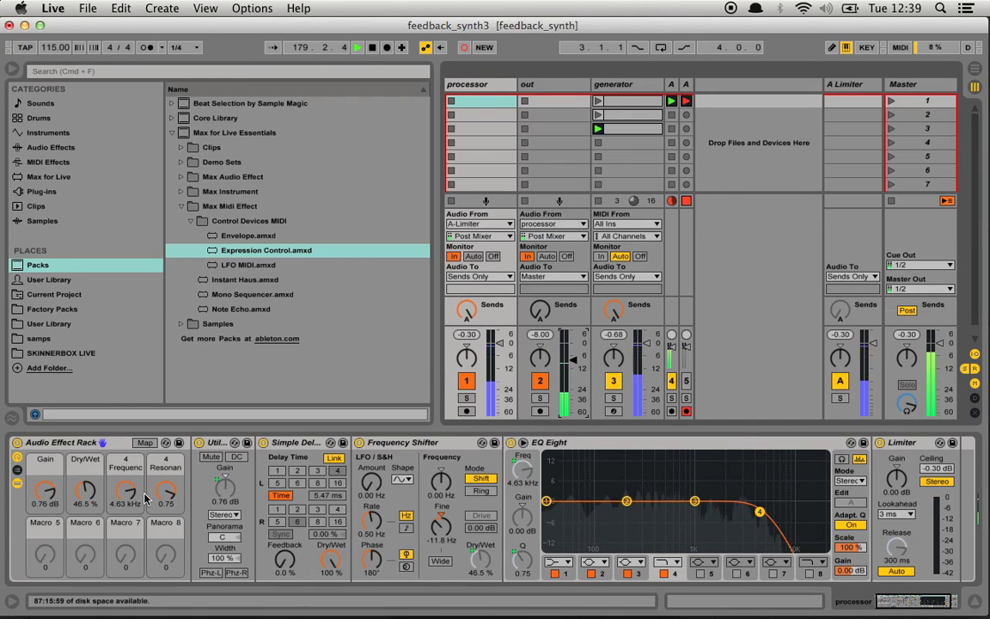
Set the Frequency macro to 10.1 kHz, Gain to 1 dB, Dry/Wet to 45.7 % and the Frequency Shifter's Fine shift to -8.13 Hz.
drag(125, 492, 84, 453)
drag(48, 494, 90, 501)
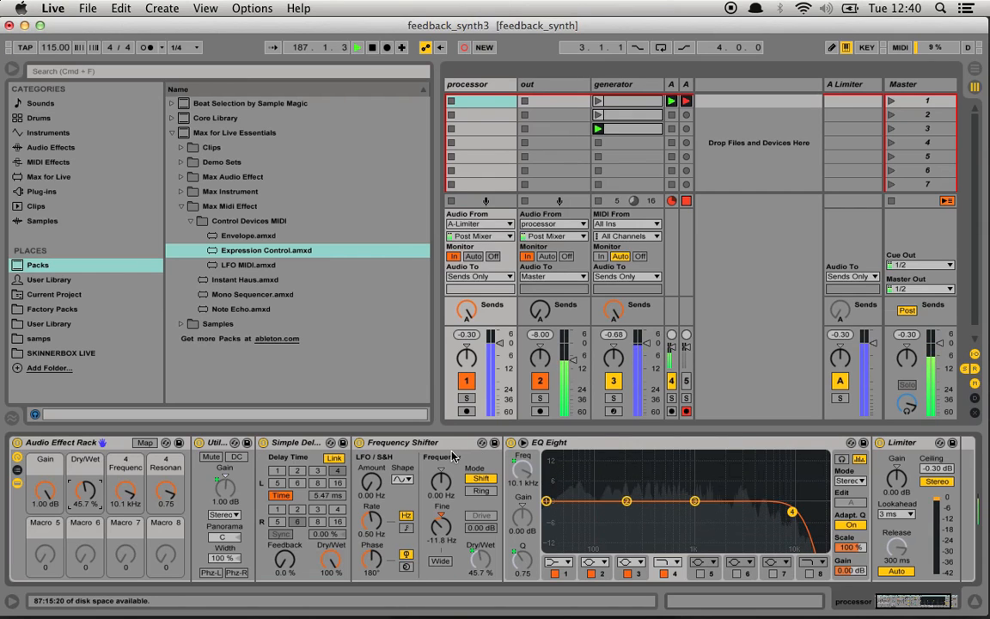
mouse_move(441, 525)
mouse_down()
mouse_move(441, 513)
mouse_move(442, 523)
mouse_up()
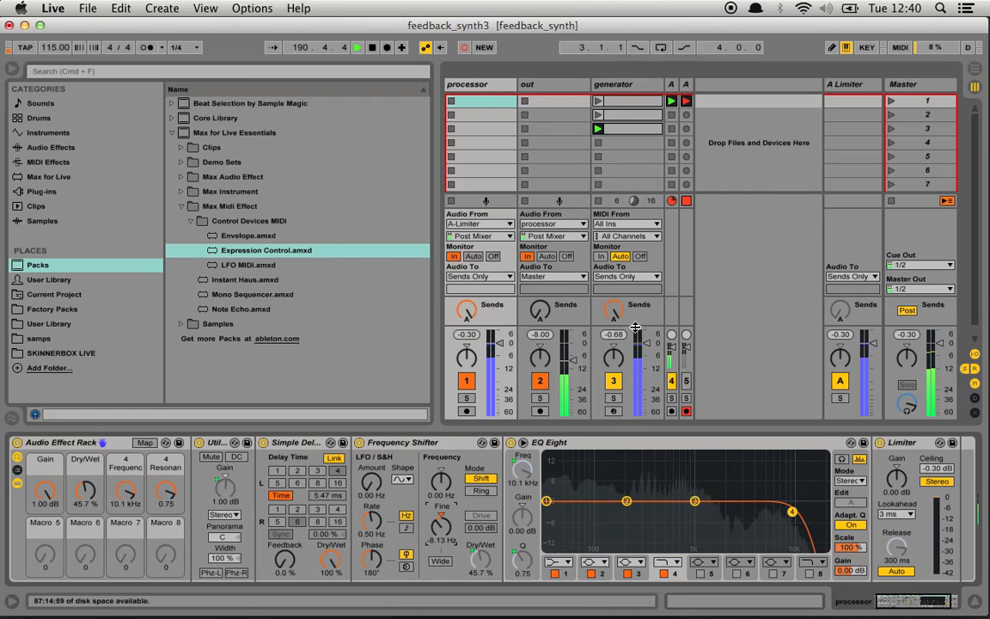